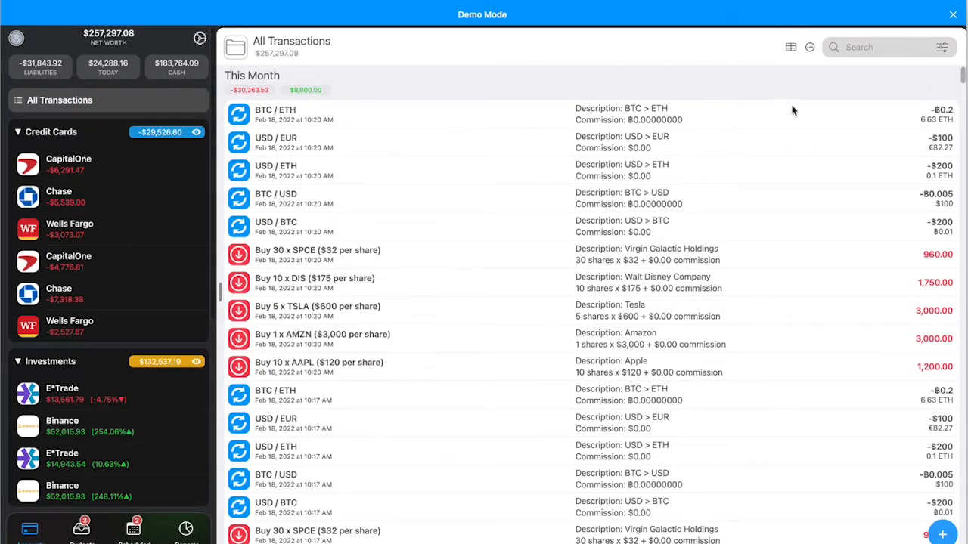
# - Display all transactions as a table, sorting it by date in both directions and finally by account
pyautogui.click(790, 49)
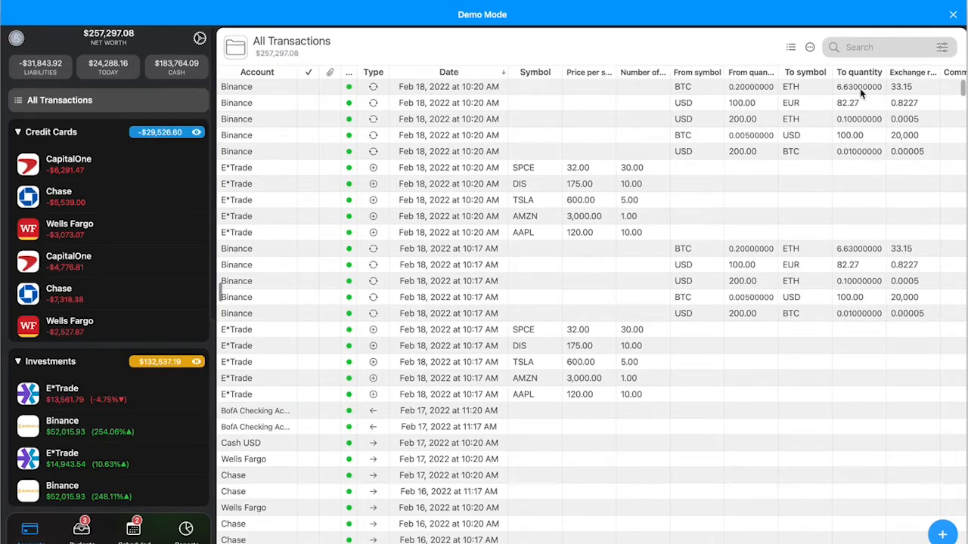
pyautogui.click(460, 72)
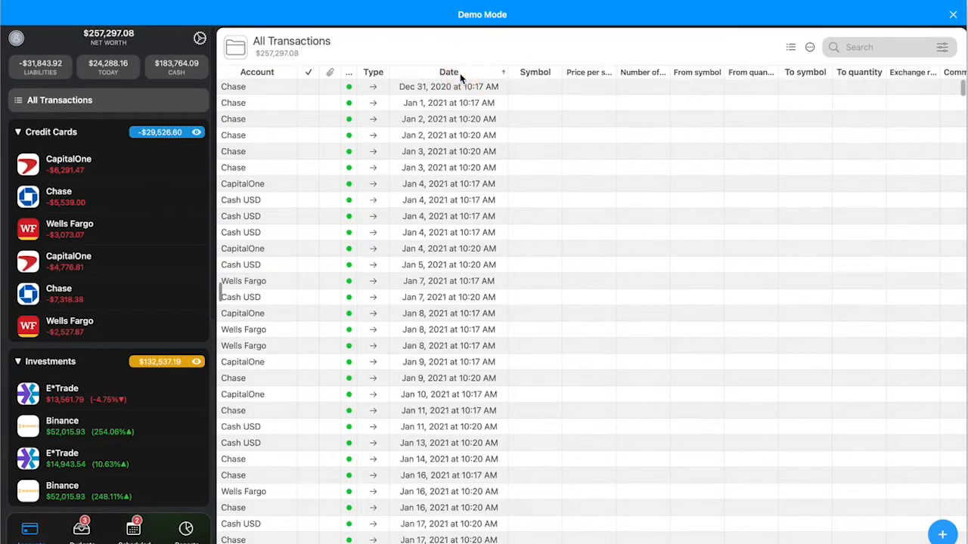
pyautogui.click(460, 73)
pyautogui.click(263, 73)
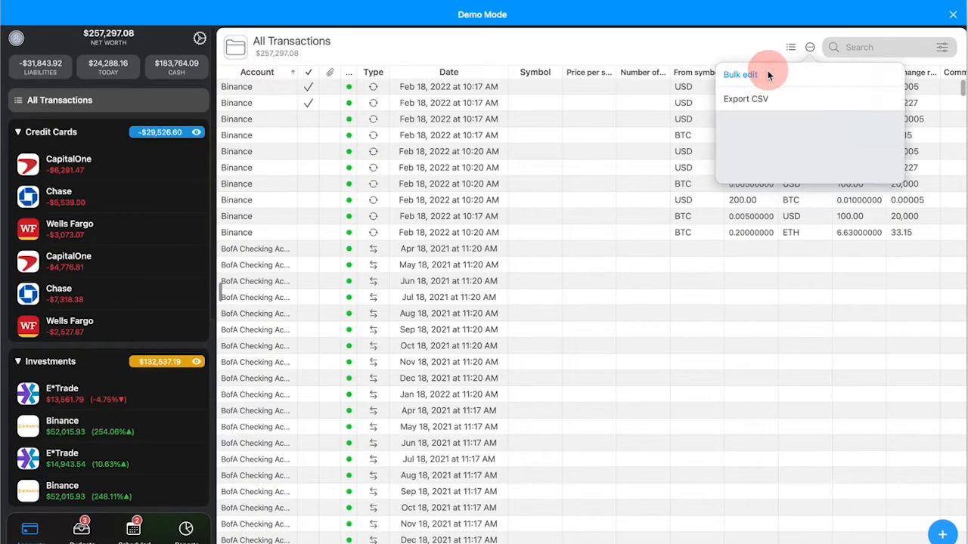
# - Start a bulk edit of the transactions and select the ten Binance entries at the start of the table
pyautogui.click(766, 76)
pyautogui.click(231, 115)
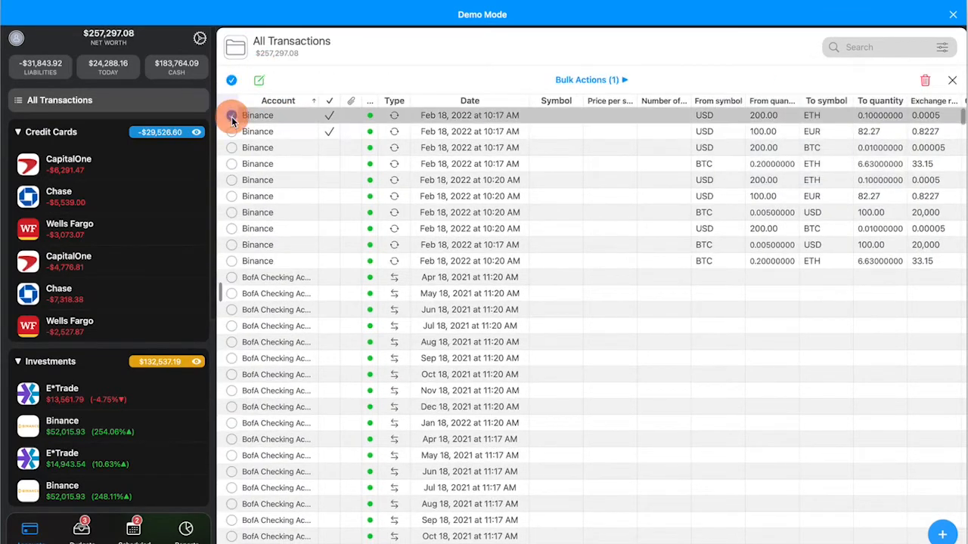
pyautogui.keyDown('shift'); pyautogui.click(231, 261); pyautogui.keyUp('shift')
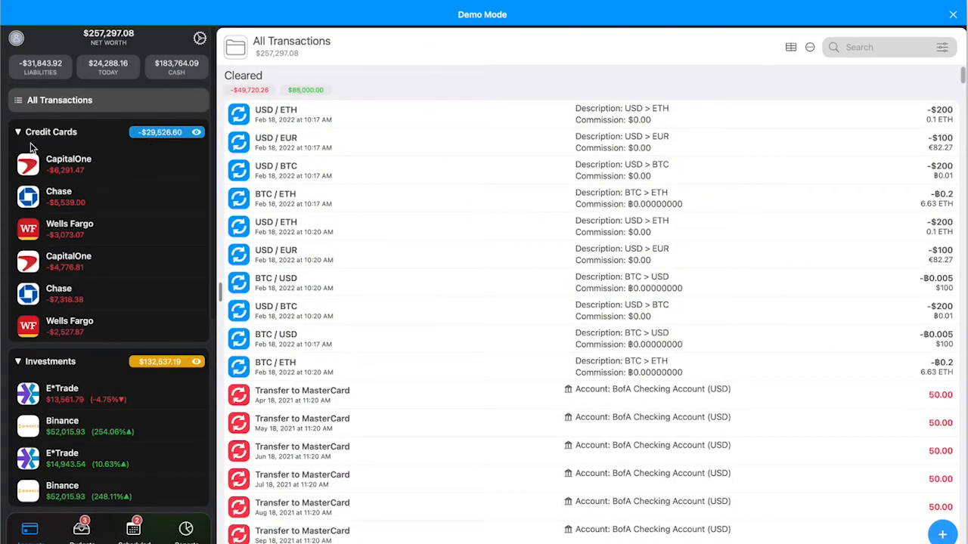
# - View the transactions of the first CapitalOne credit card and of the first Chase credit card
pyautogui.click(80, 168)
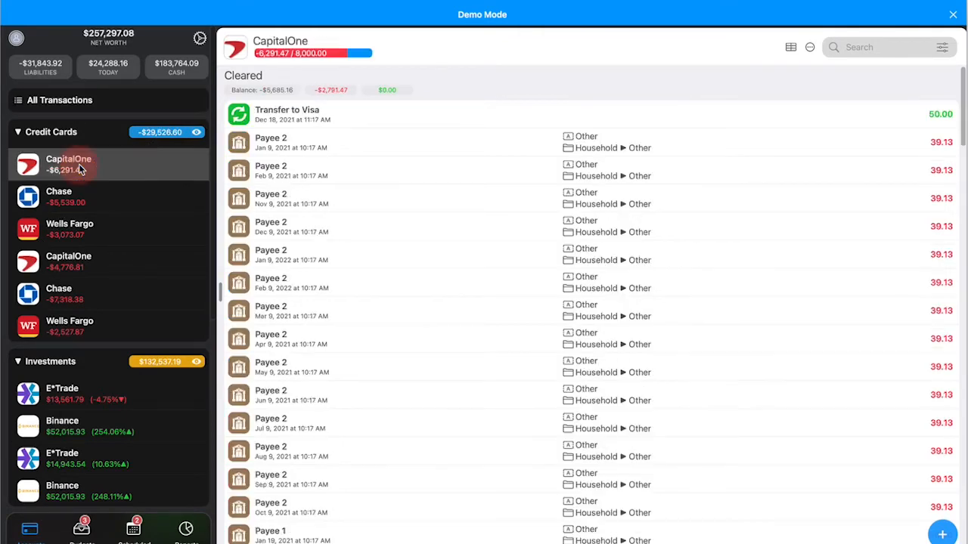
pyautogui.click(94, 198)
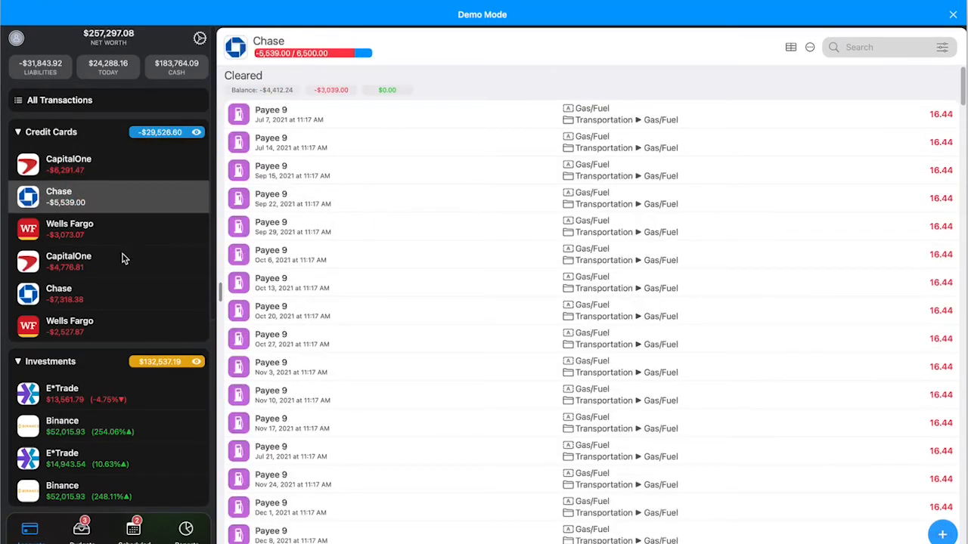
# - Show the account list's reordering and deletion controls and leave that editing mode without changing any account
pyautogui.scroll(-10, 121, 310)
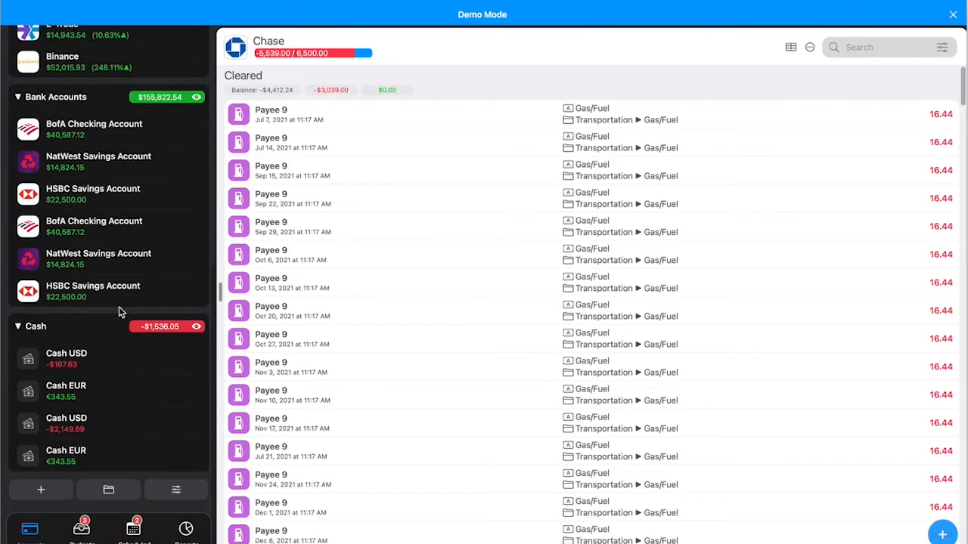
pyautogui.click(176, 507)
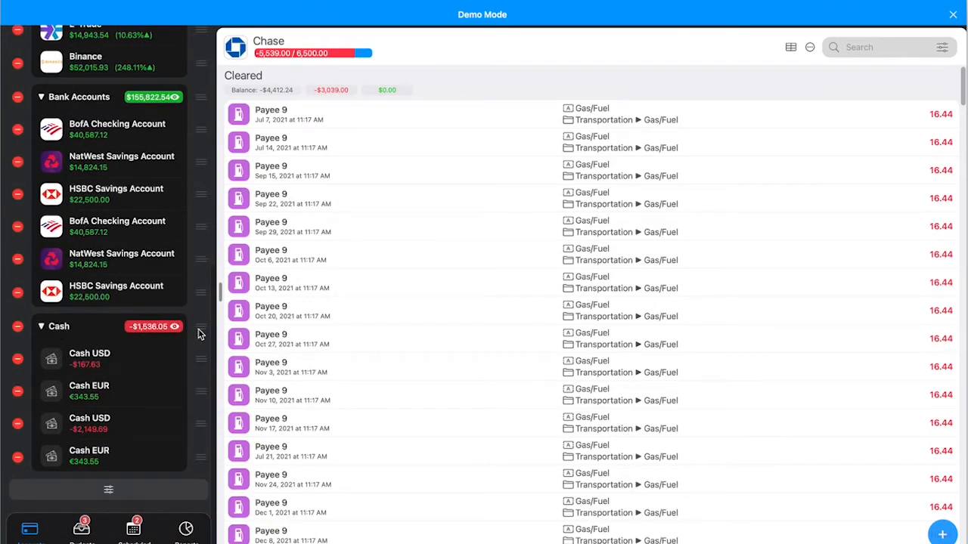
pyautogui.click(143, 489)
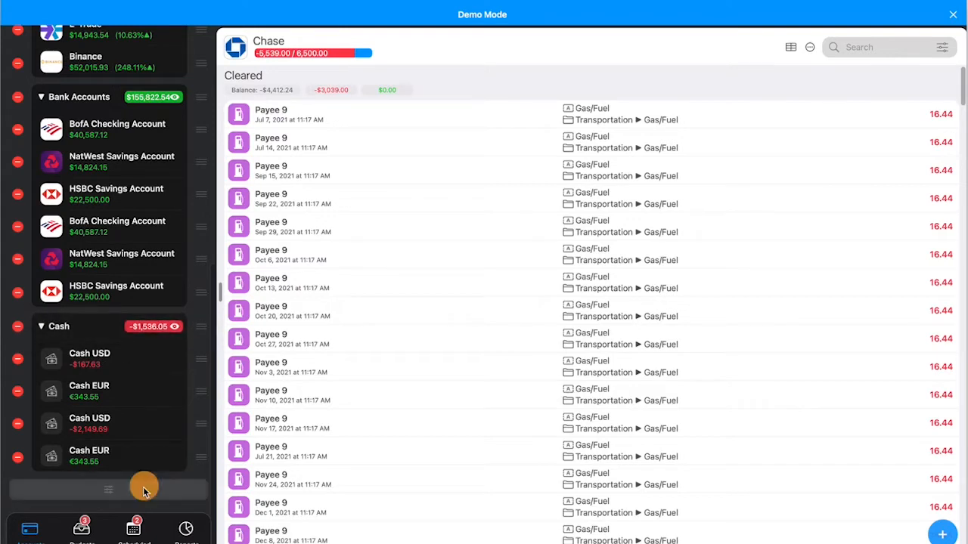
# - Collapse the Cash, Bank Accounts, Investments and Credit Cards groups in the account list
pyautogui.click(18, 330)
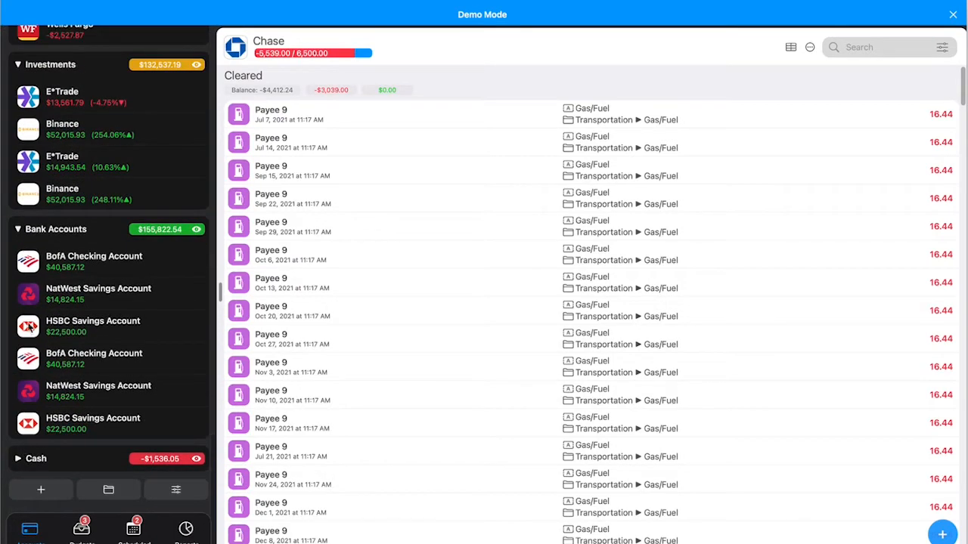
pyautogui.click(20, 230)
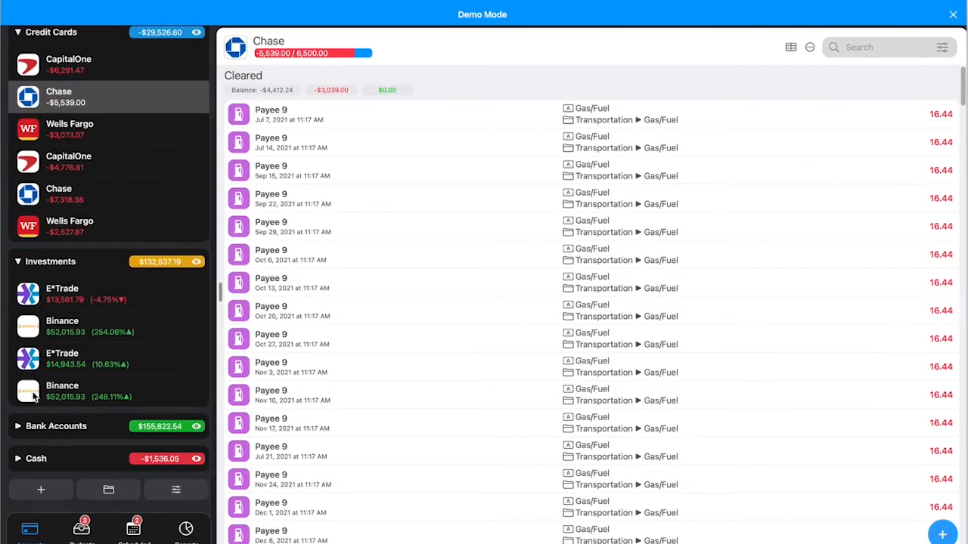
pyautogui.click(18, 262)
pyautogui.click(18, 133)
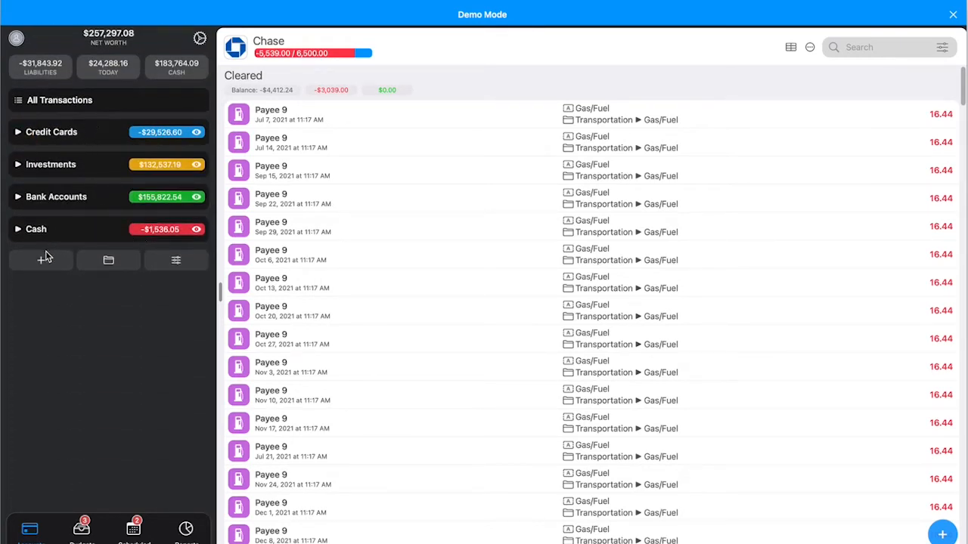
# - Create a blue account group named New Group in USD, checking the available currencies before saving it
pyautogui.click(108, 262)
pyautogui.write('New Group')
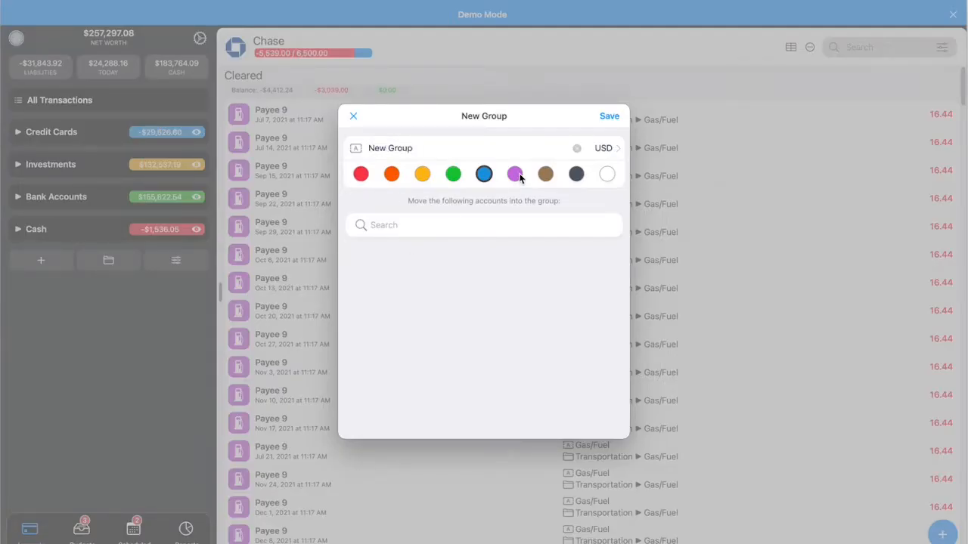
pyautogui.click(608, 150)
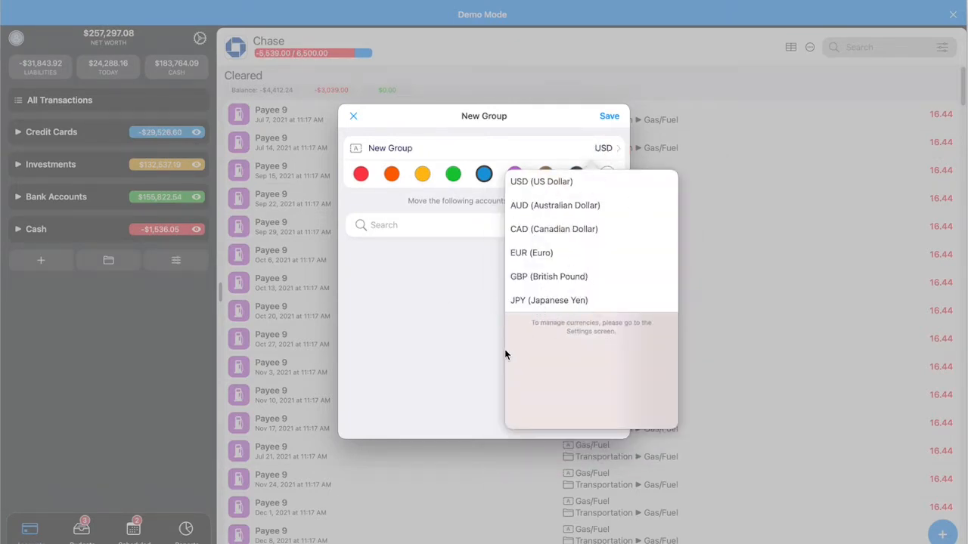
pyautogui.click(432, 286)
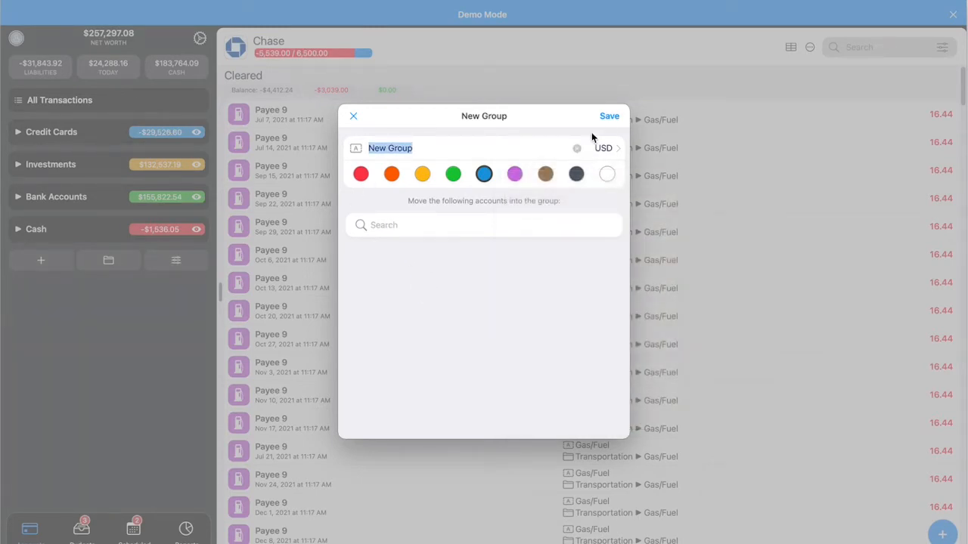
pyautogui.click(608, 115)
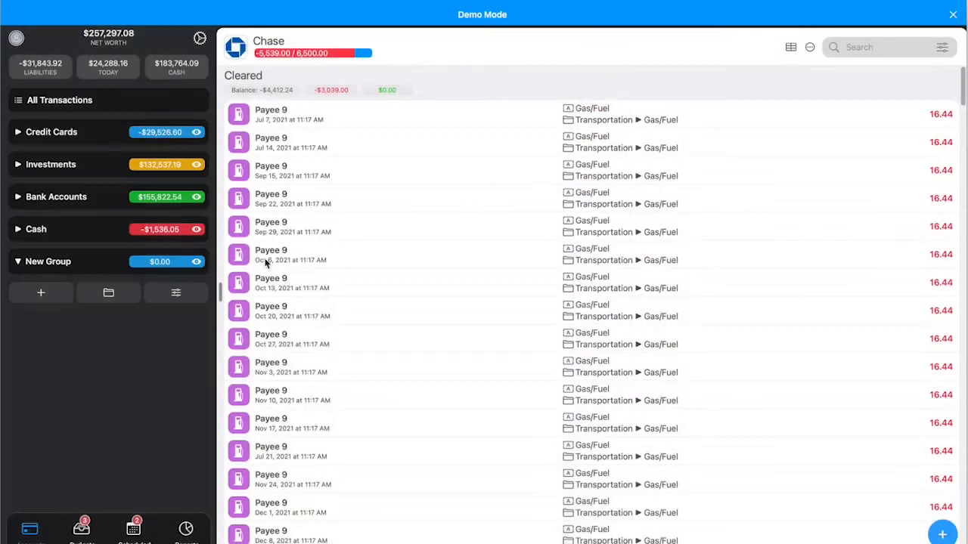
# - Start a new account and review the online banking providers and automatic detection options before returning to the account creation choices
pyautogui.click(46, 292)
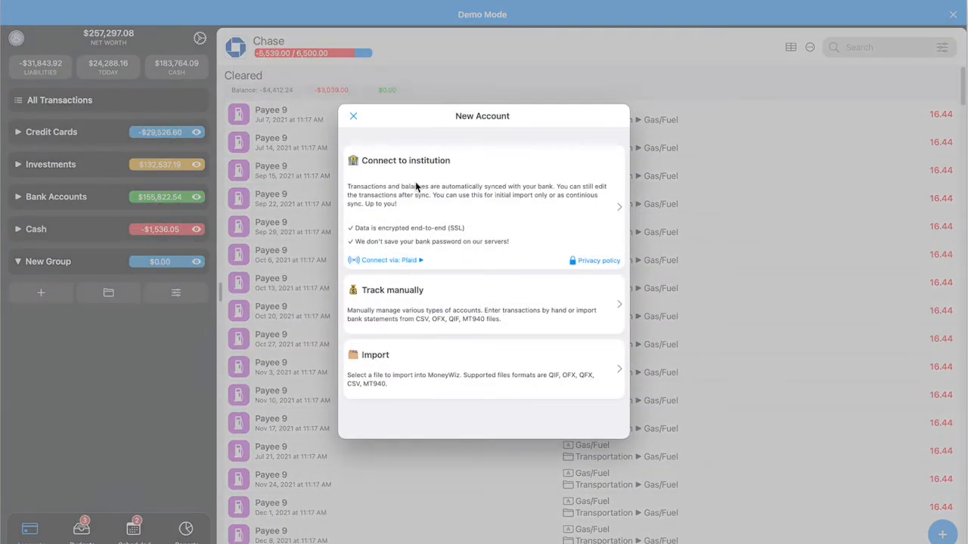
pyautogui.click(404, 261)
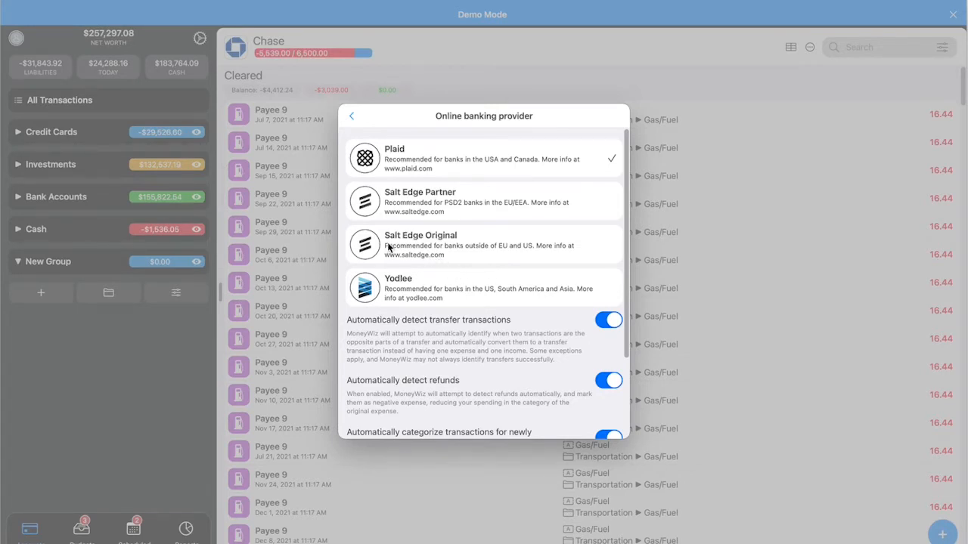
pyautogui.scroll(-1, 488, 243)
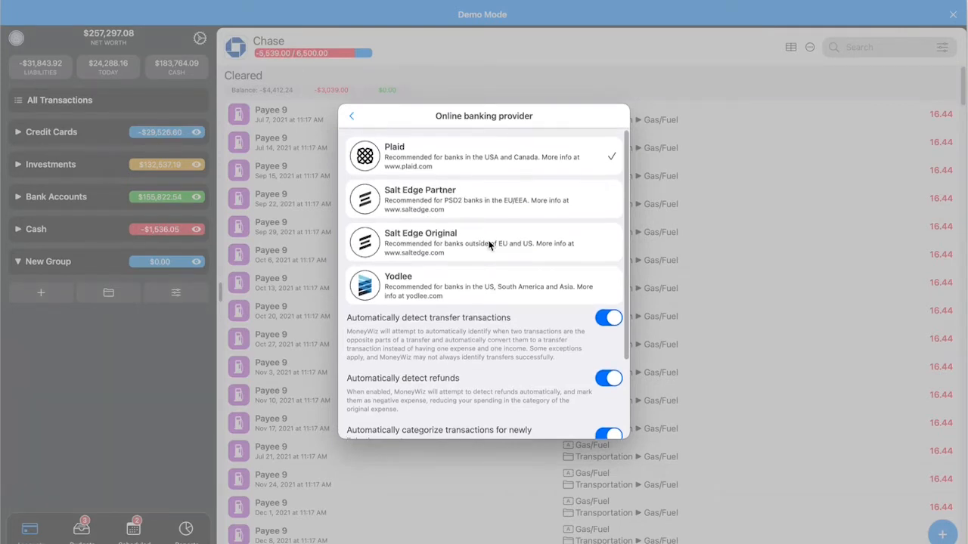
pyautogui.scroll(-5, 489, 244)
pyautogui.click(355, 119)
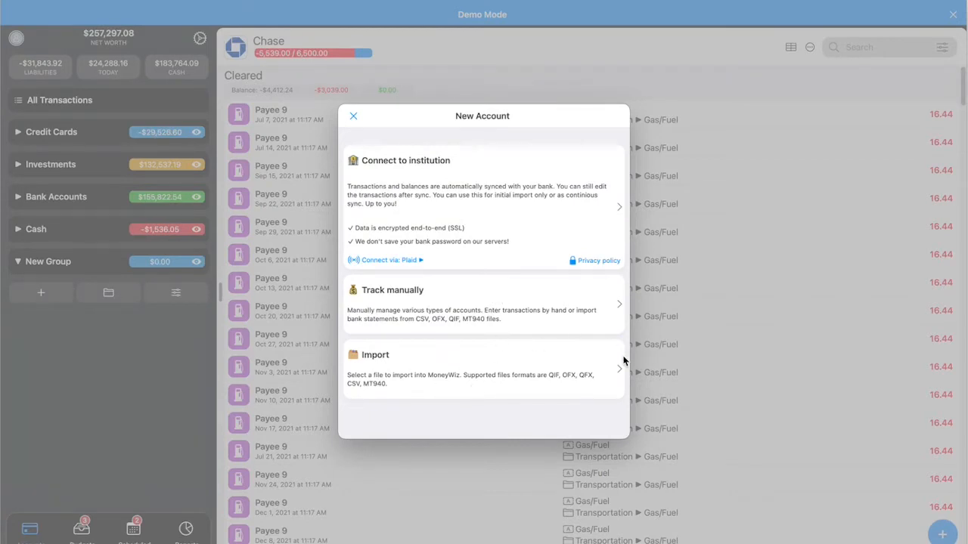
# - Choose to track the new account manually, review the account types and pick Cash/Wallet Account
pyautogui.click(511, 307)
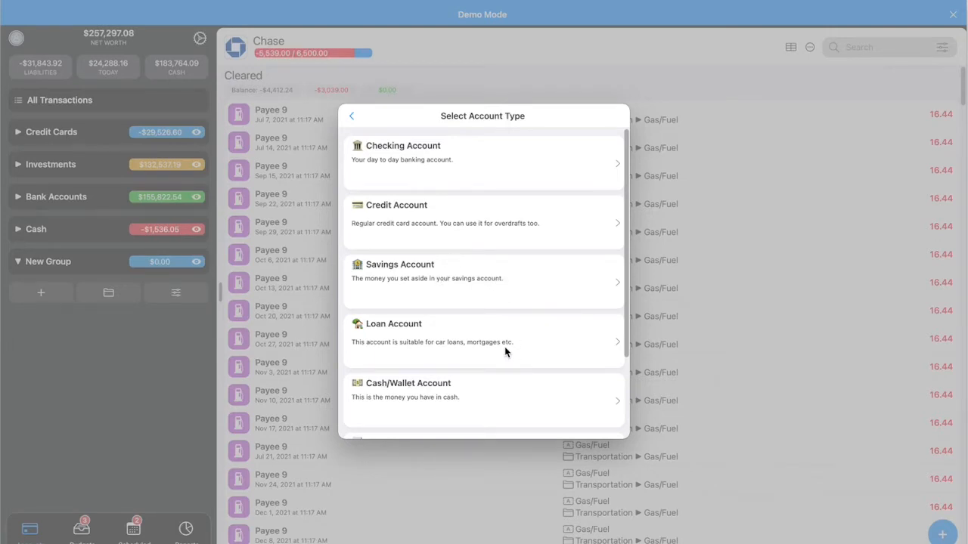
pyautogui.scroll(-3, 489, 372)
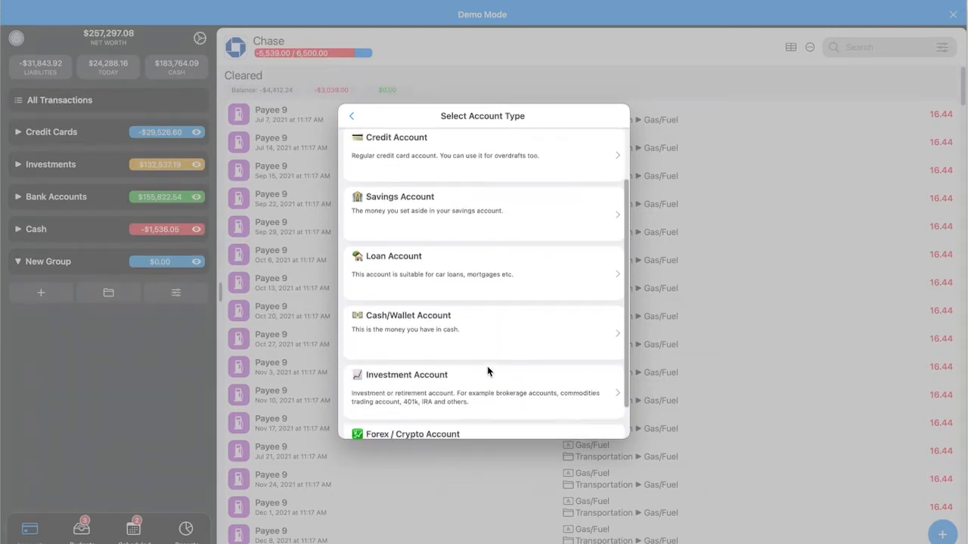
pyautogui.scroll(2, 474, 353)
pyautogui.scroll(-2, 439, 389)
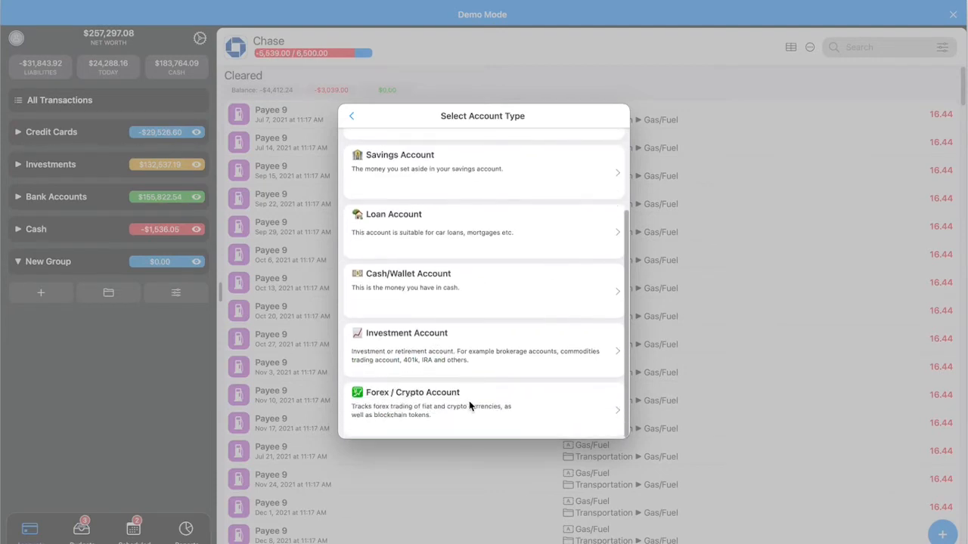
pyautogui.scroll(2, 468, 406)
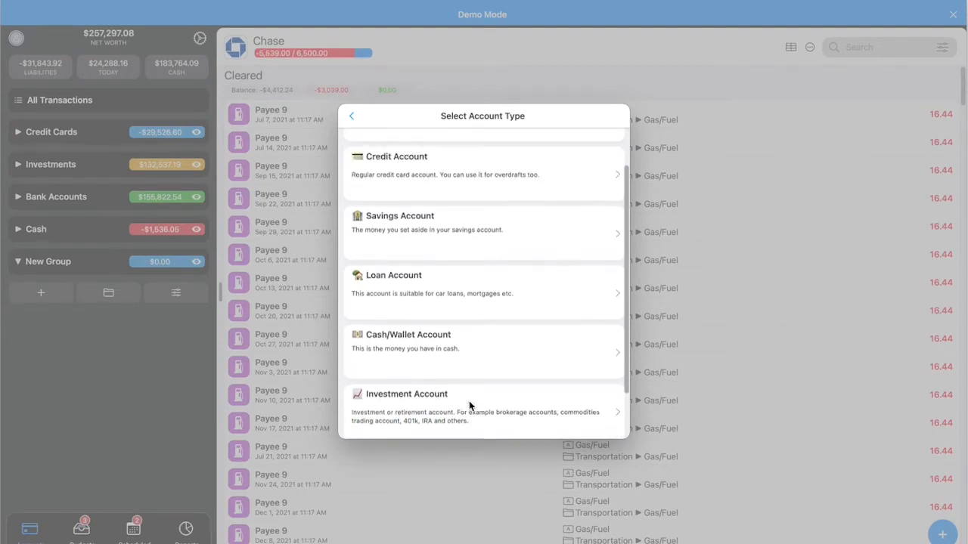
pyautogui.scroll(1, 468, 406)
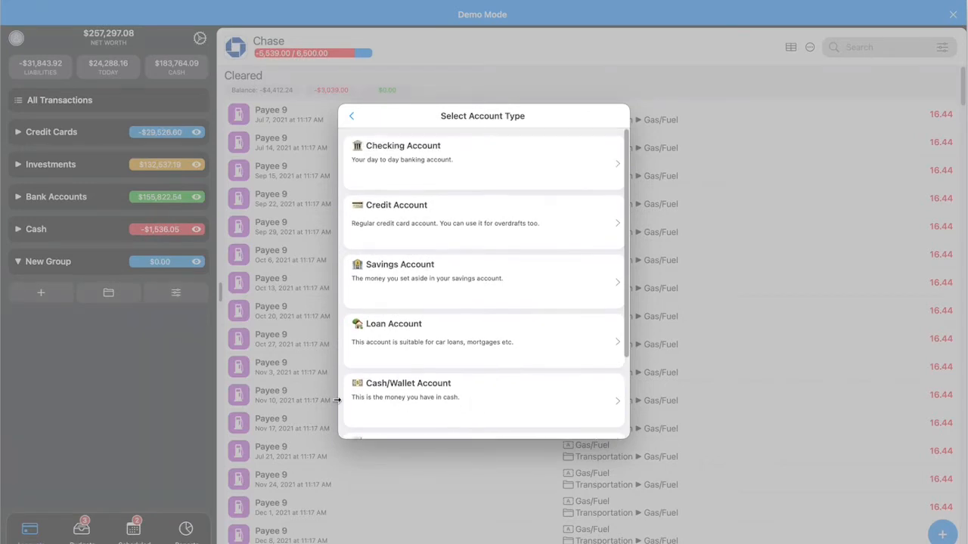
pyautogui.click(427, 396)
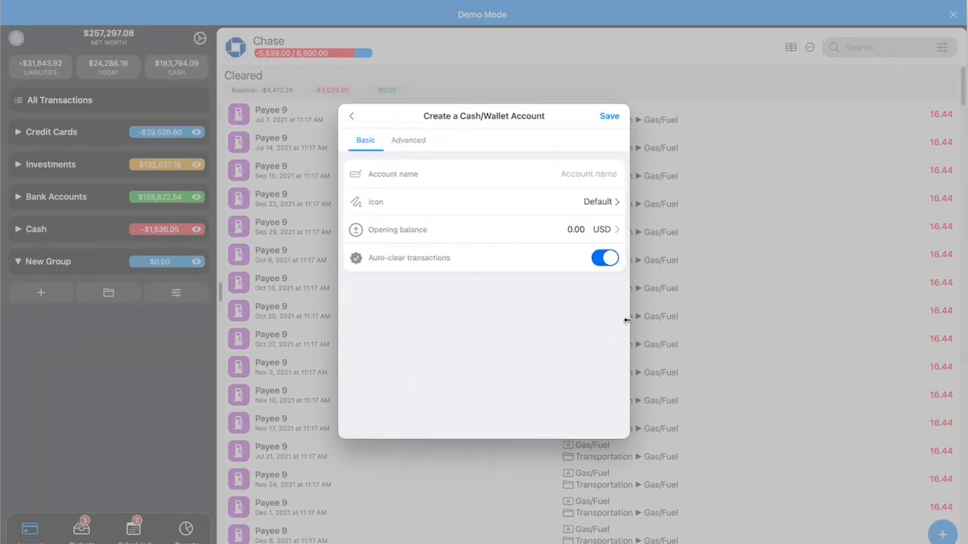
# - Give the cash account an opening balance of 100 USD and name it "Test cash"
pyautogui.click(574, 231)
pyautogui.write('100')
pyautogui.click(530, 173)
pyautogui.write('Test a')
pyautogui.write('ash')
# - Put the cash account in New Group through its advanced settings
pyautogui.click(401, 140)
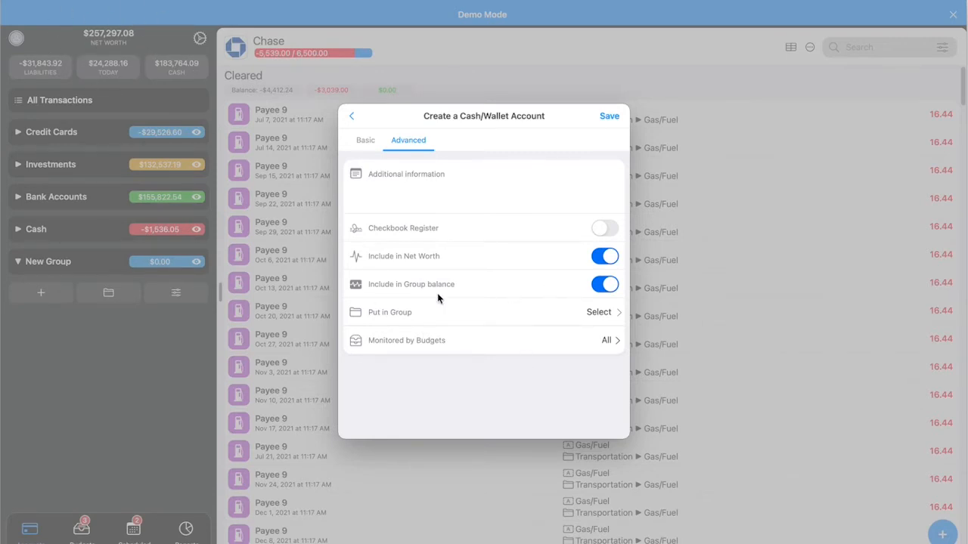
pyautogui.click(599, 311)
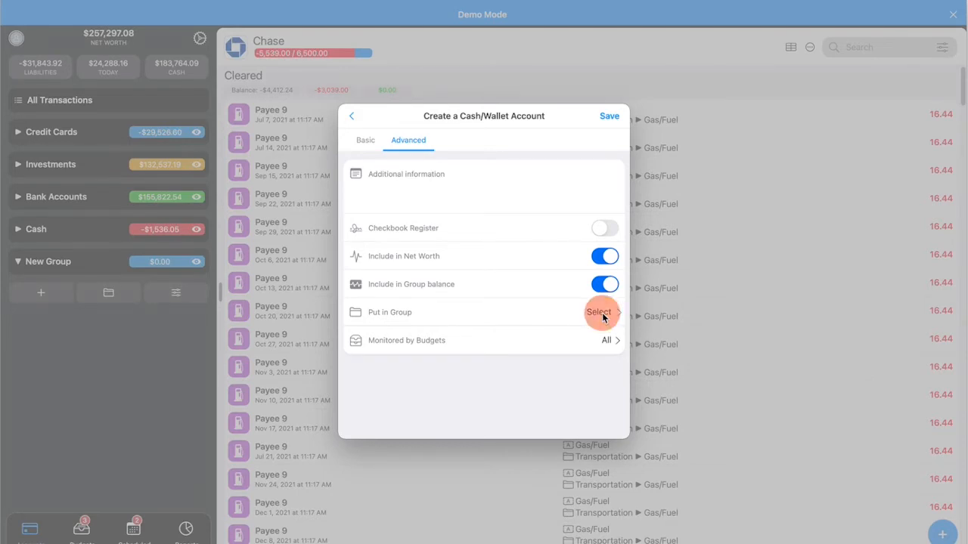
pyautogui.click(534, 276)
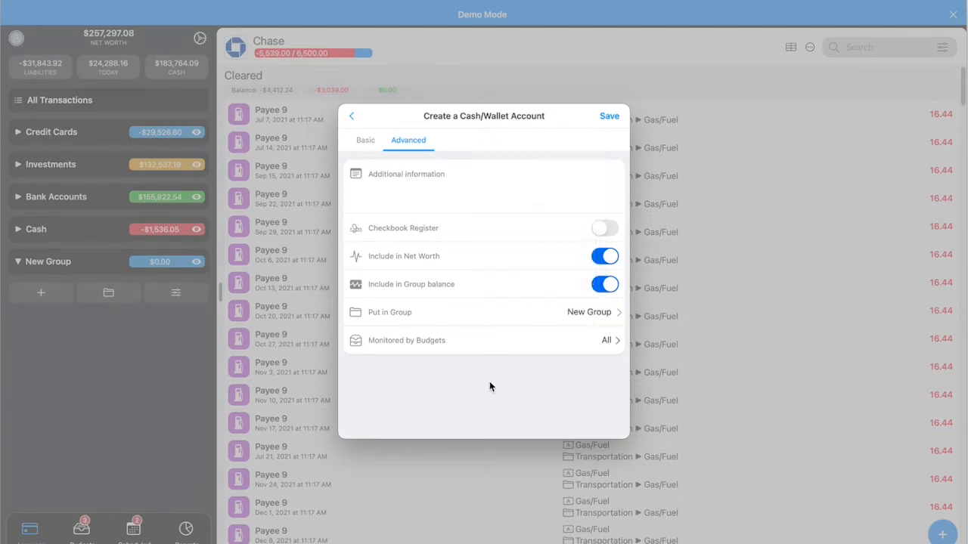
# - Have only the first monthly Food & Dining, Housing and Automobile budgets monitor the cash account, and save the account
pyautogui.click(556, 346)
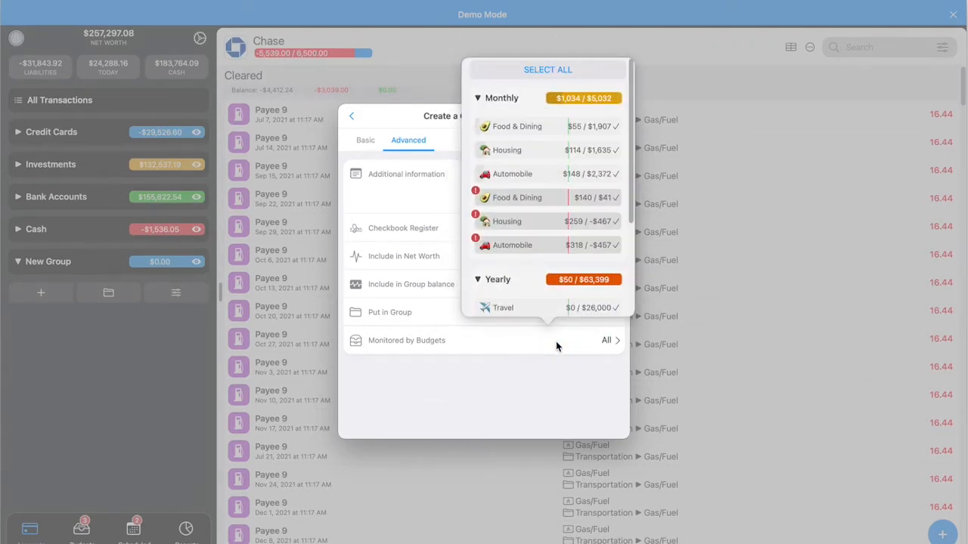
pyautogui.scroll(-2, 519, 270)
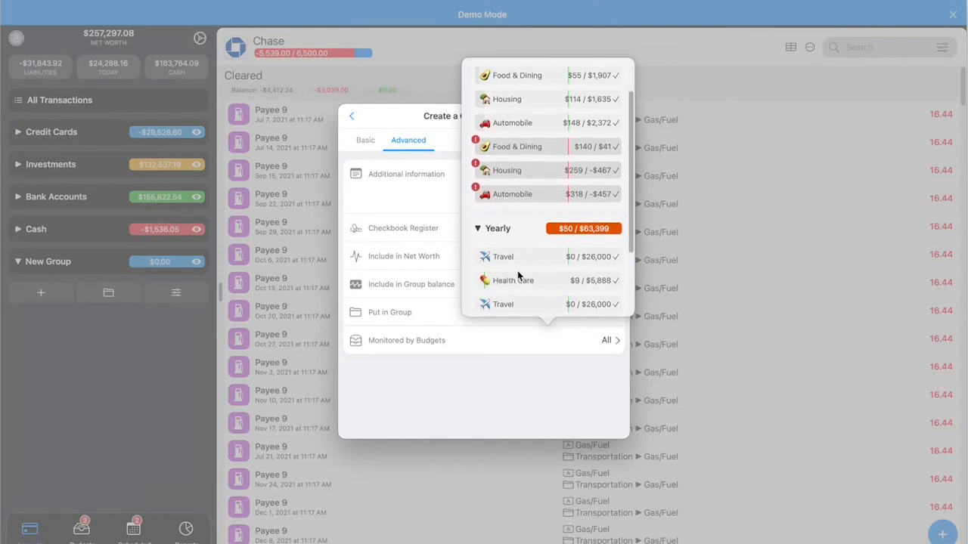
pyautogui.click(515, 379)
pyautogui.click(601, 339)
pyautogui.scroll(2, 550, 167)
pyautogui.click(536, 75)
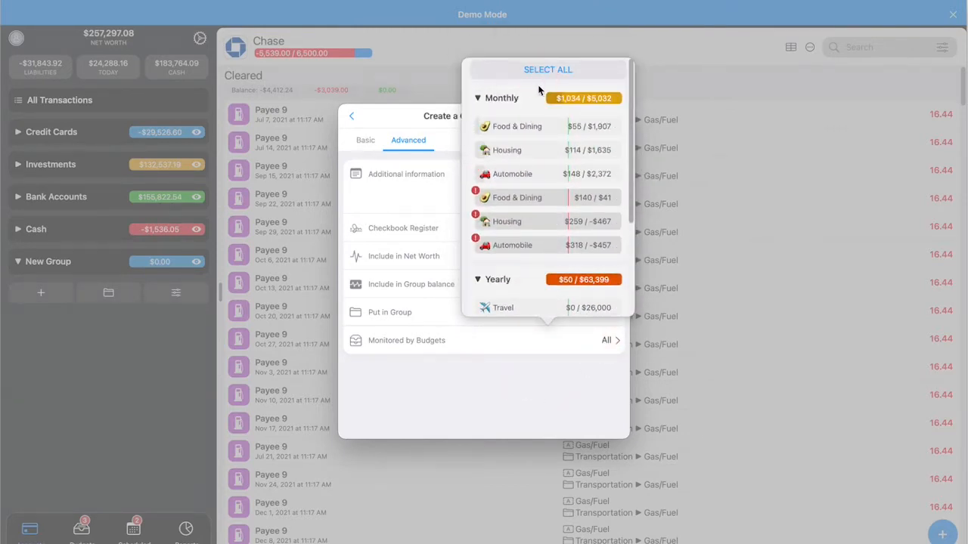
pyautogui.click(536, 129)
pyautogui.click(537, 154)
pyautogui.click(541, 181)
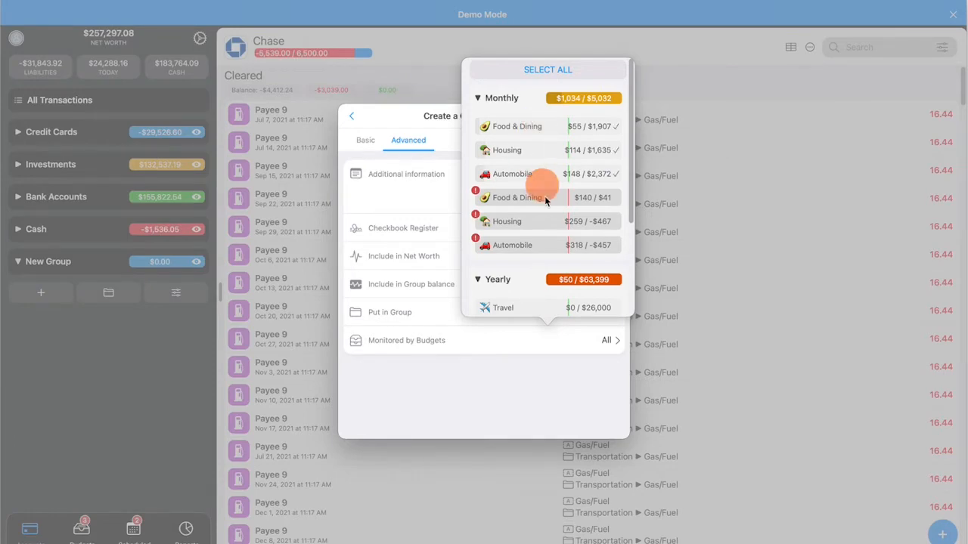
pyautogui.click(549, 410)
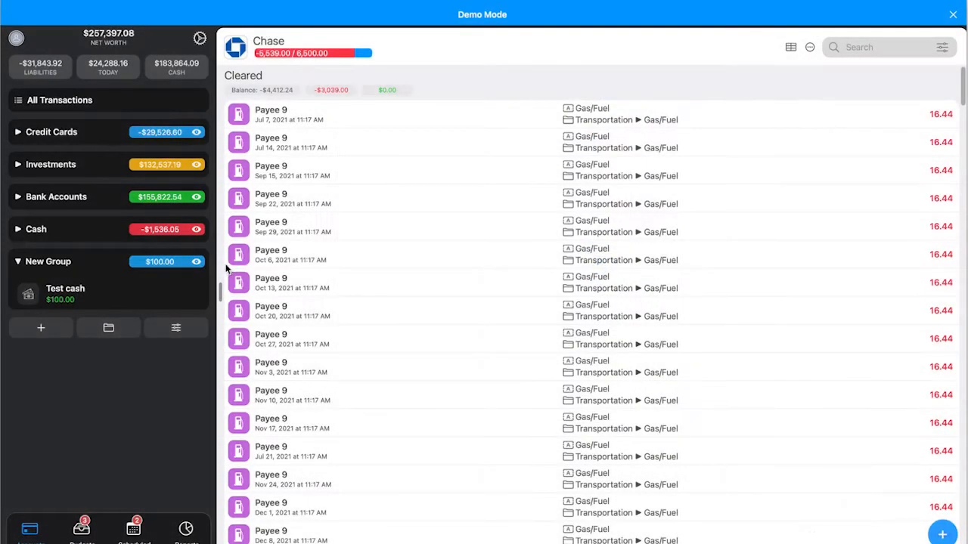
# - View the Test cash account's transactions and look over the budgets overview
pyautogui.click(54, 307)
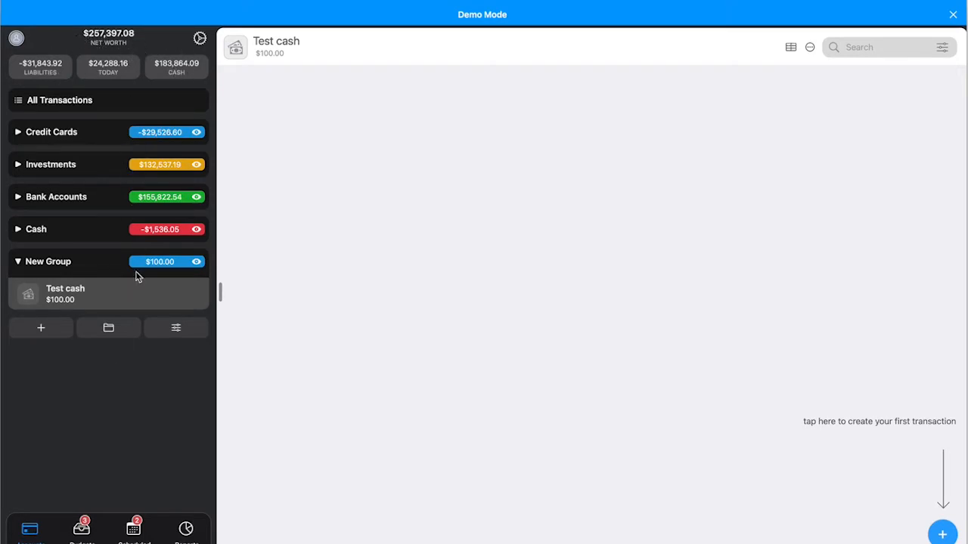
pyautogui.click(81, 533)
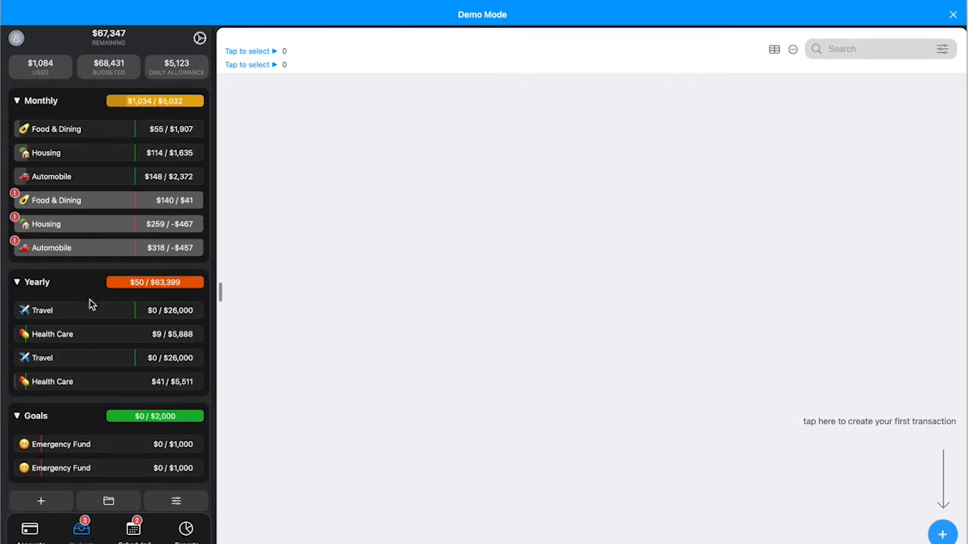
pyautogui.scroll(-1, 94, 302)
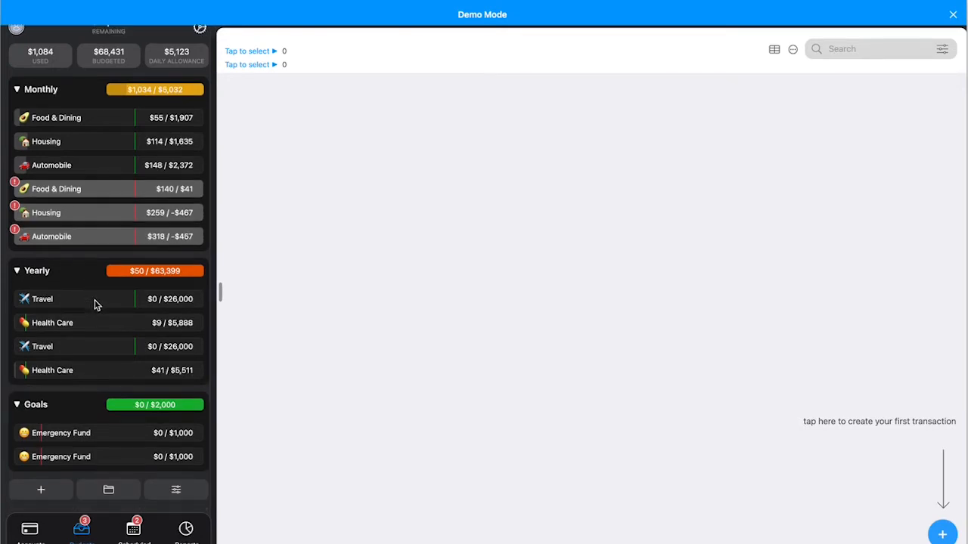
# - Review the settings offered for a new income budget and close the form without saving
pyautogui.click(25, 499)
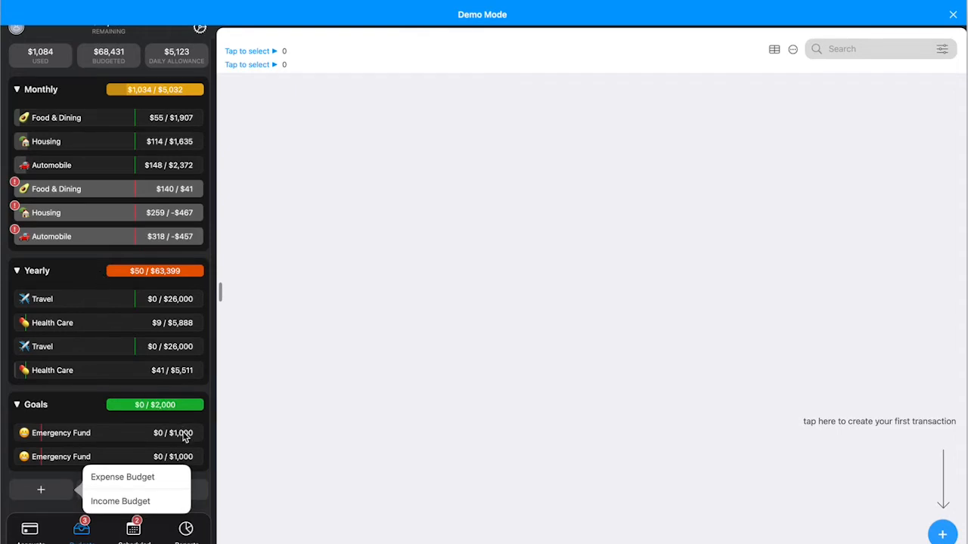
pyautogui.click(121, 505)
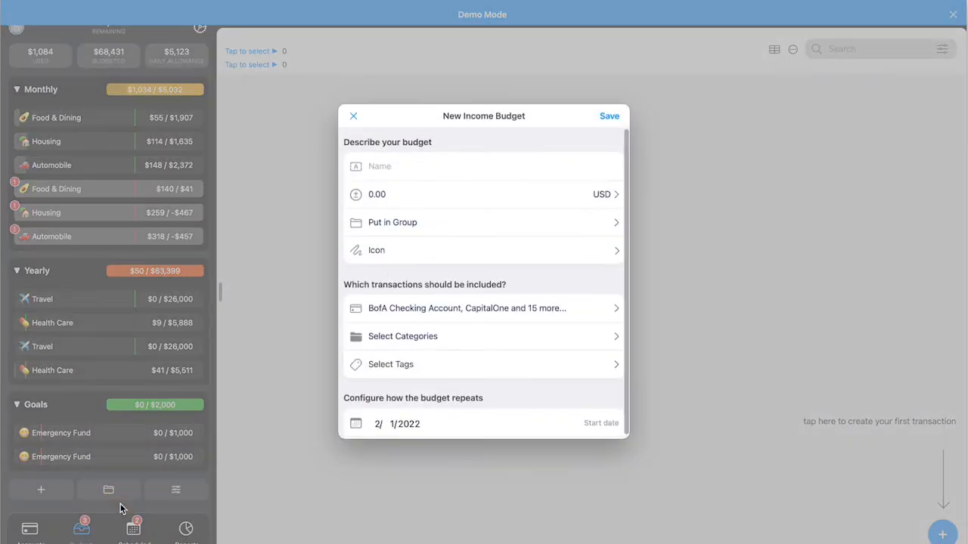
pyautogui.scroll(-3, 409, 370)
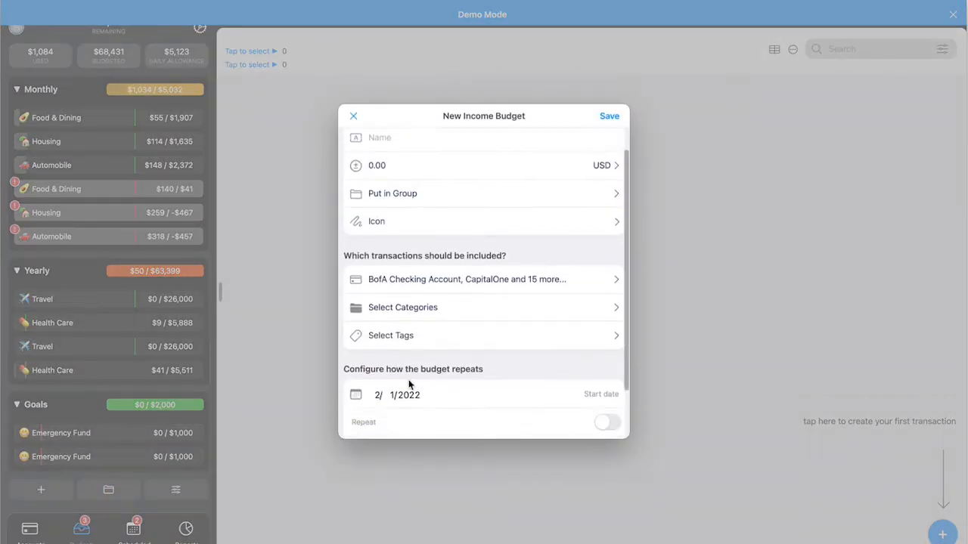
pyautogui.click(354, 117)
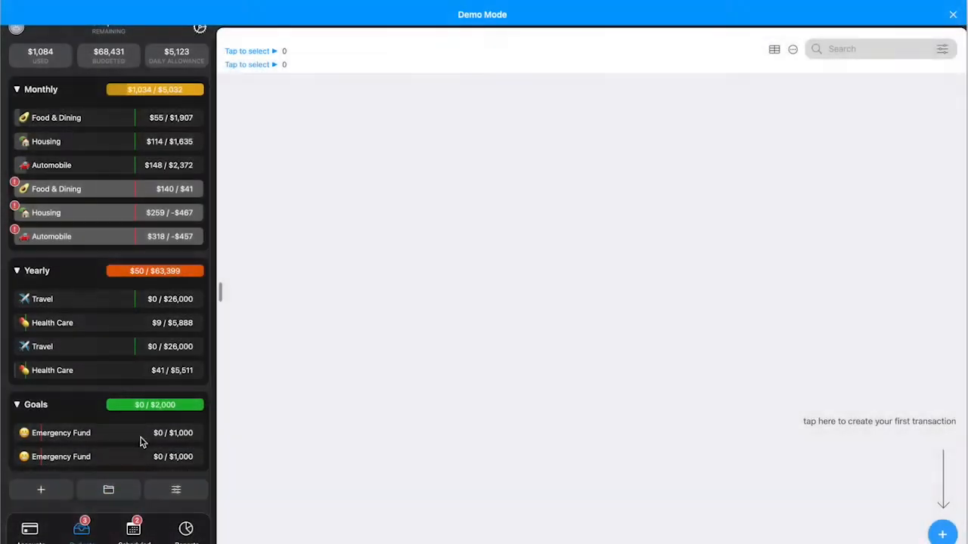
# - Select the first yearly Travel budget and check the actions available for it
pyautogui.rightClick(74, 304)
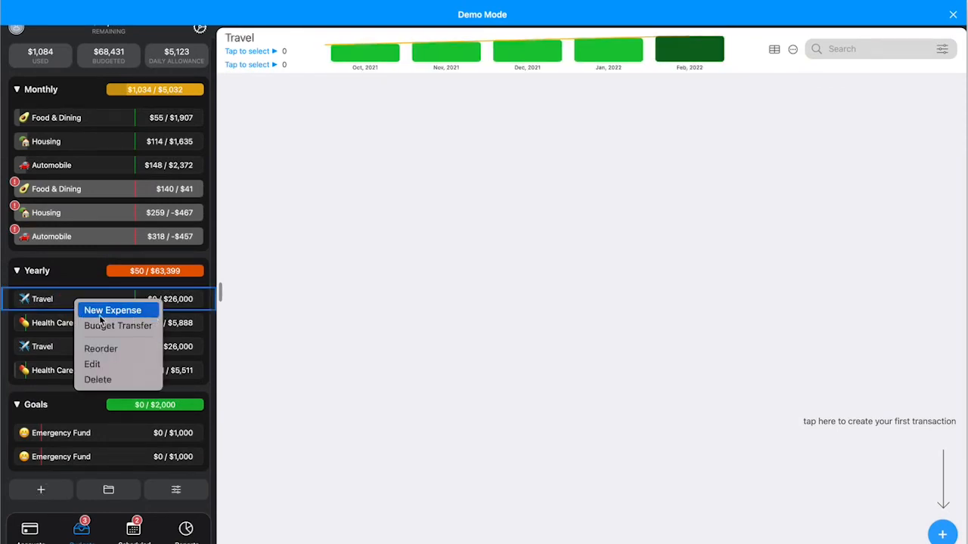
pyautogui.click(179, 303)
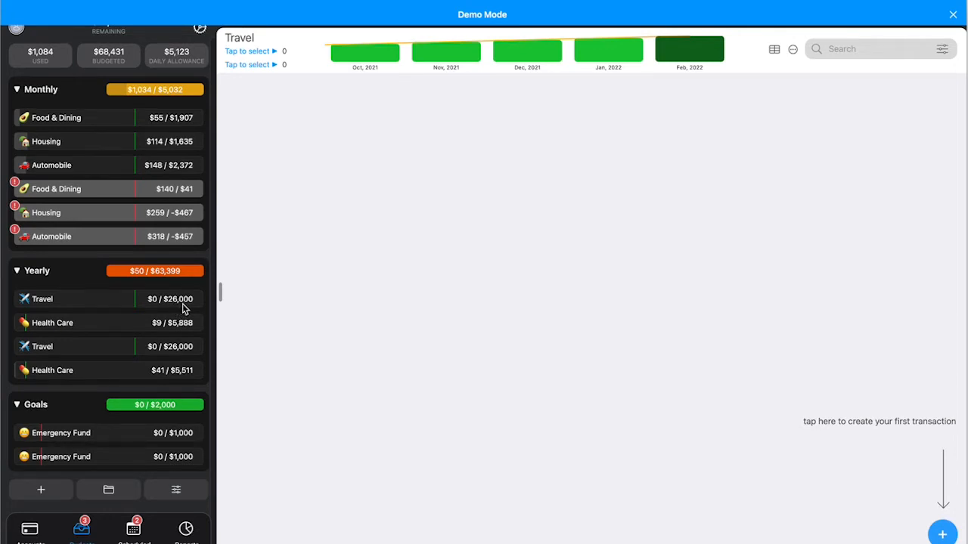
pyautogui.click(138, 306)
# - Start a new expense for the Travel budget from the CapitalOne account in USD, with Payee 1 and category Vacations > Accommodation
pyautogui.click(942, 535)
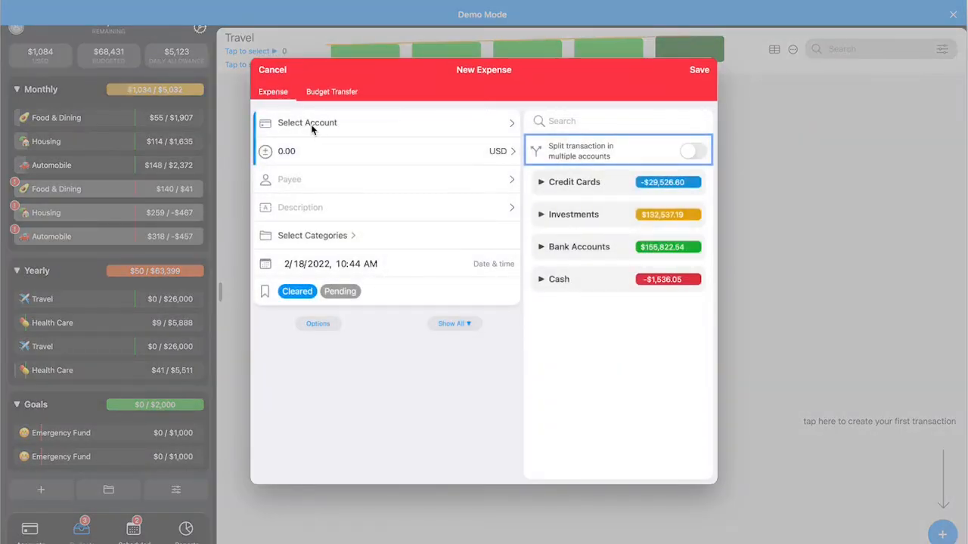
pyautogui.click(542, 187)
pyautogui.click(610, 217)
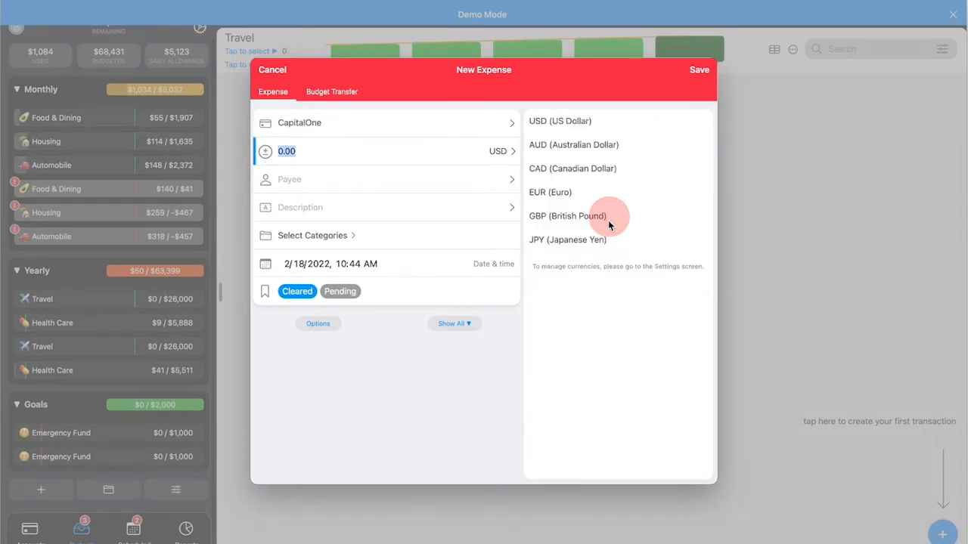
pyautogui.click(563, 122)
pyautogui.click(310, 180)
pyautogui.click(543, 133)
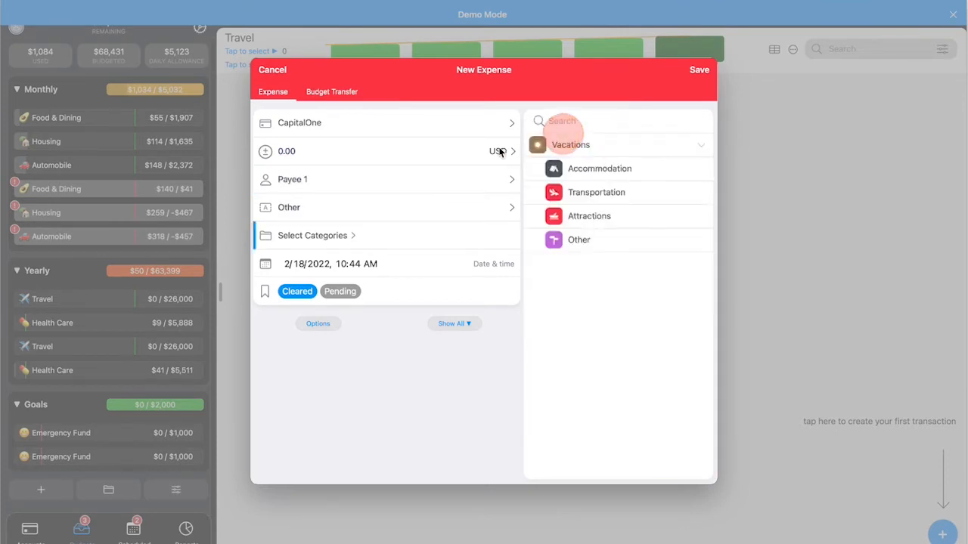
pyautogui.click(633, 169)
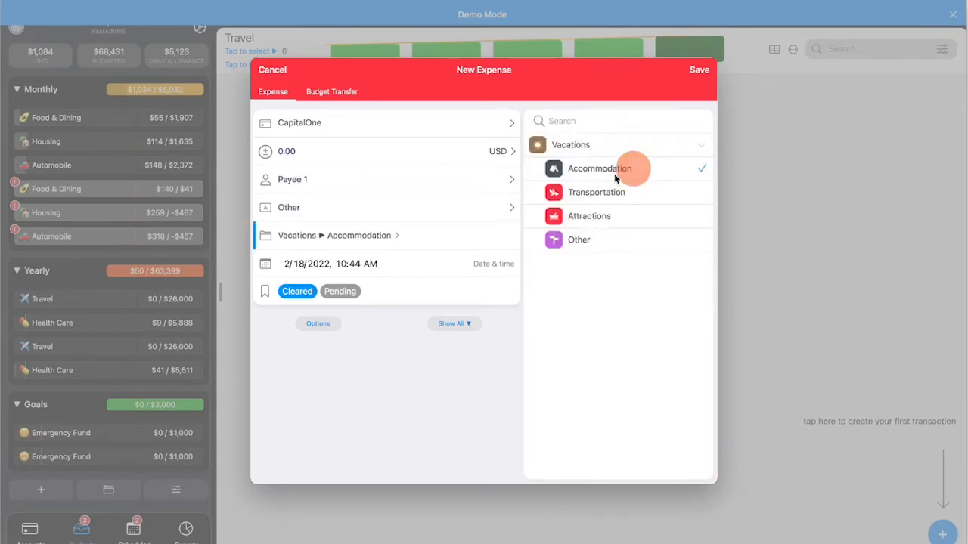
# - Change the expense's description to "Otdfhfdgher", set its amount to 20,000.00 USD and save it
pyautogui.click(289, 207)
pyautogui.write('dfhfdg')
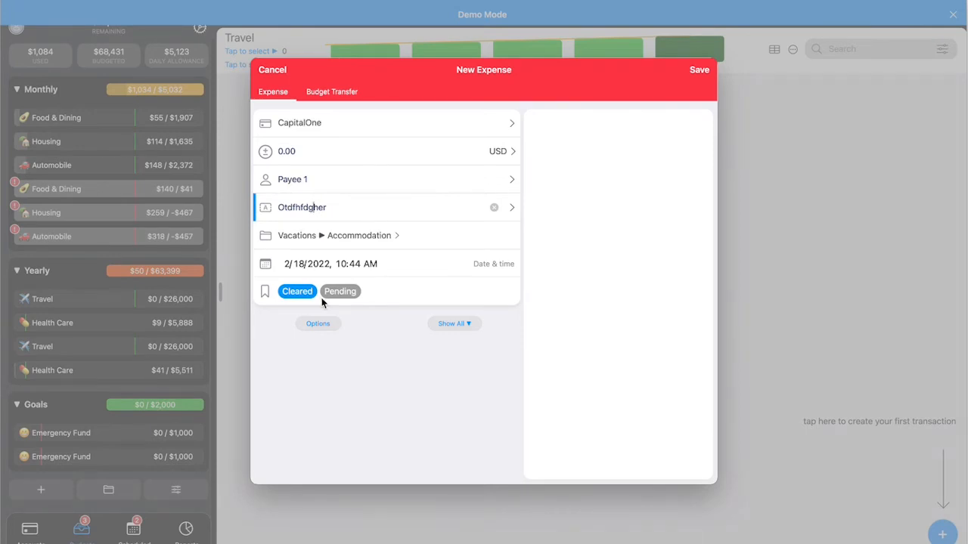
pyautogui.click(298, 154)
pyautogui.doubleClick(295, 151)
pyautogui.write('20.0000')
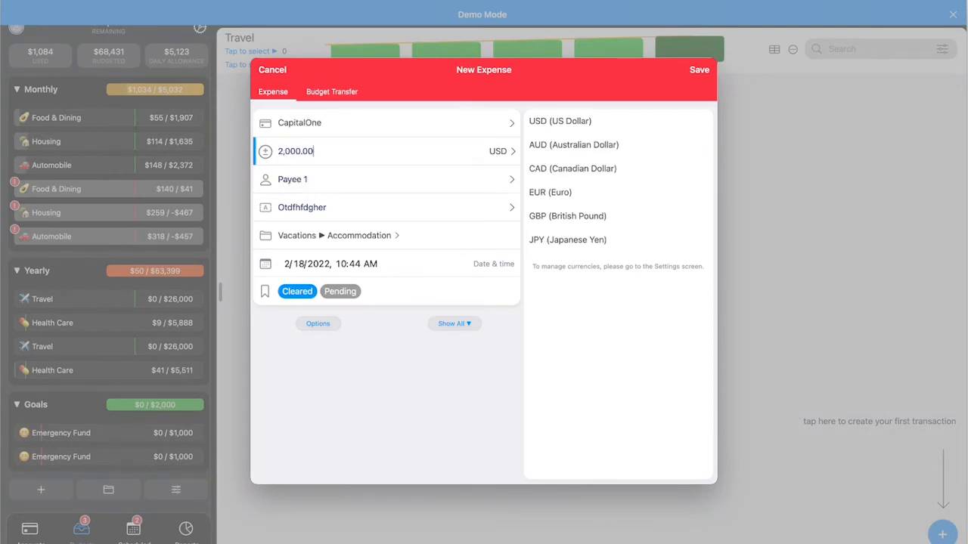
pyautogui.write('0')
pyautogui.click(699, 71)
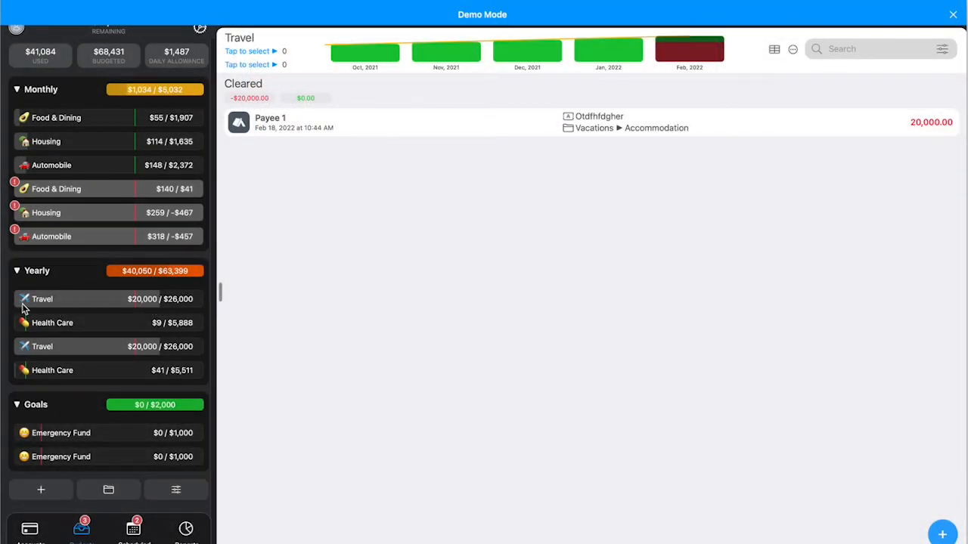
# - Examine the settings of the first yearly Travel budget and close its editor without changes
pyautogui.rightClick(134, 308)
pyautogui.click(156, 364)
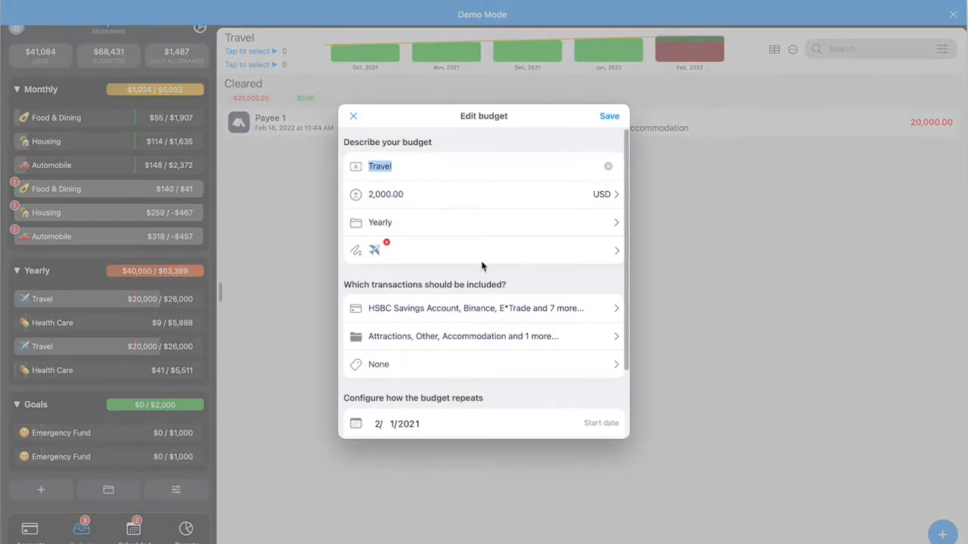
pyautogui.scroll(-3, 526, 263)
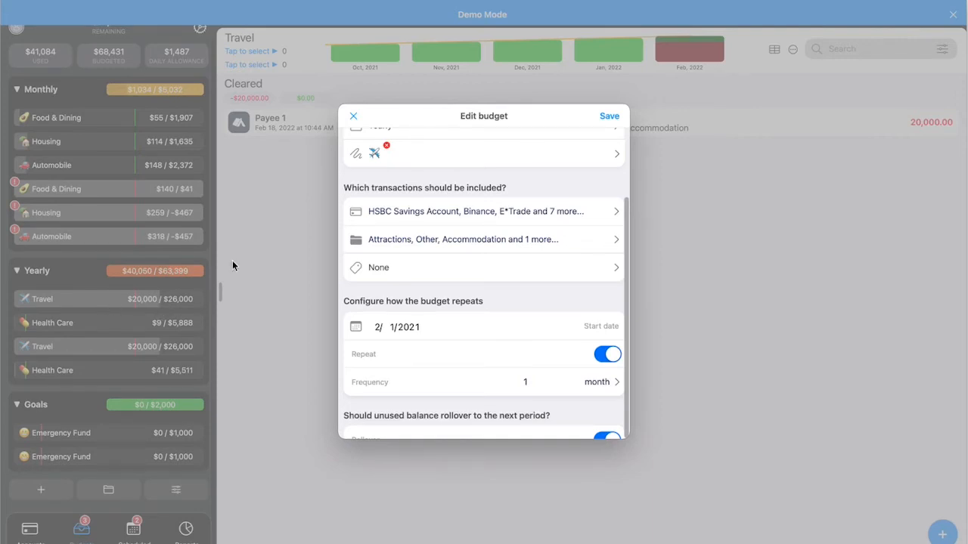
pyautogui.click(354, 119)
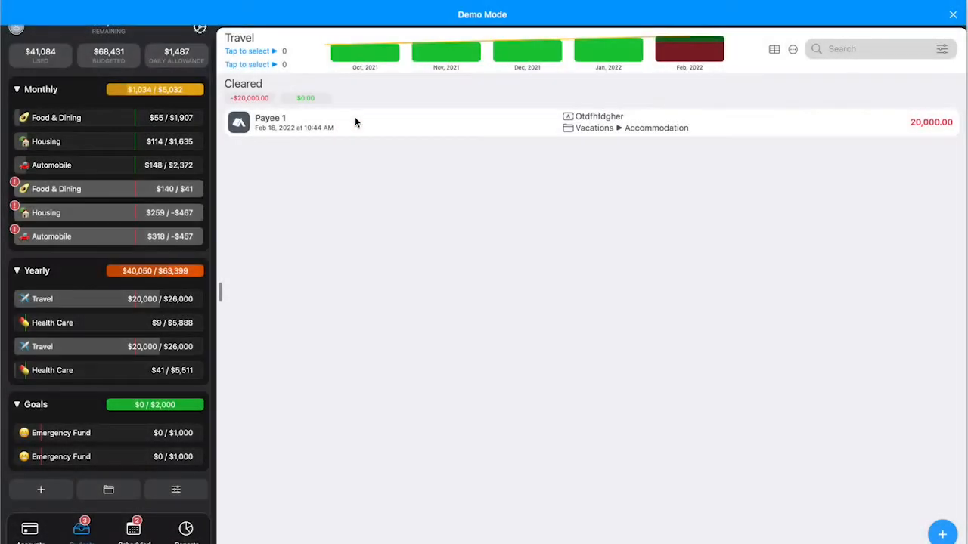
# - Change the amount of the Travel budget's Payee 1 expense to 10,000.00 USD and save it
pyautogui.rightClick(160, 306)
pyautogui.click(116, 300)
pyautogui.click(341, 124)
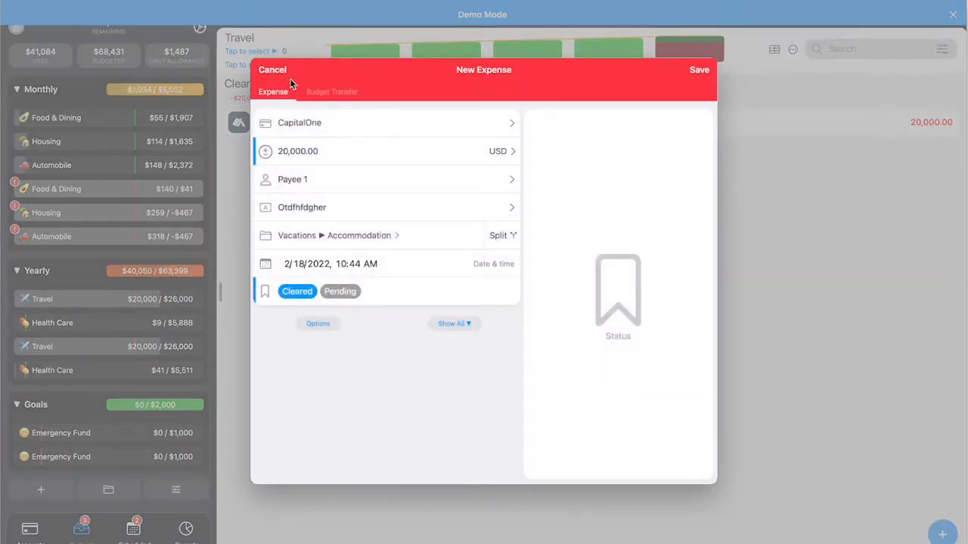
pyautogui.click(291, 151)
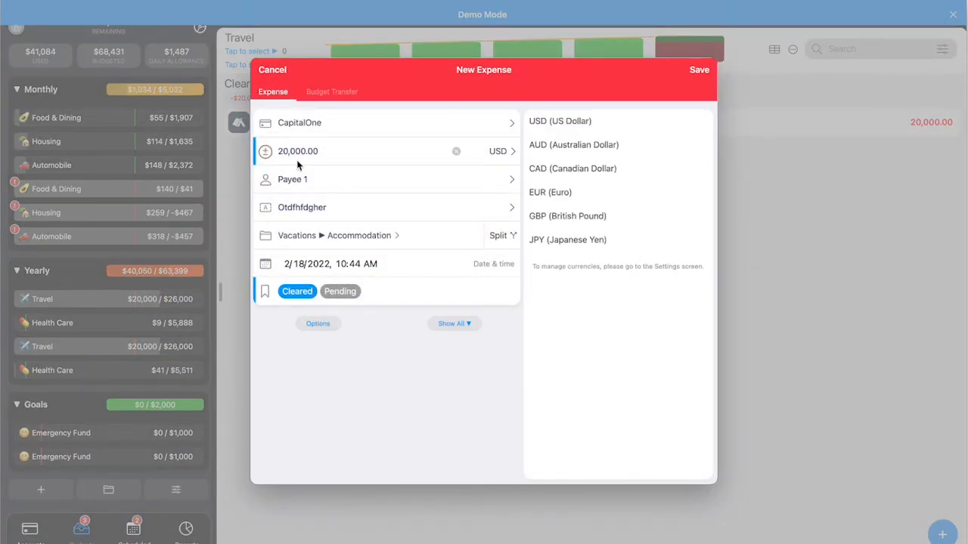
pyautogui.press('Down')
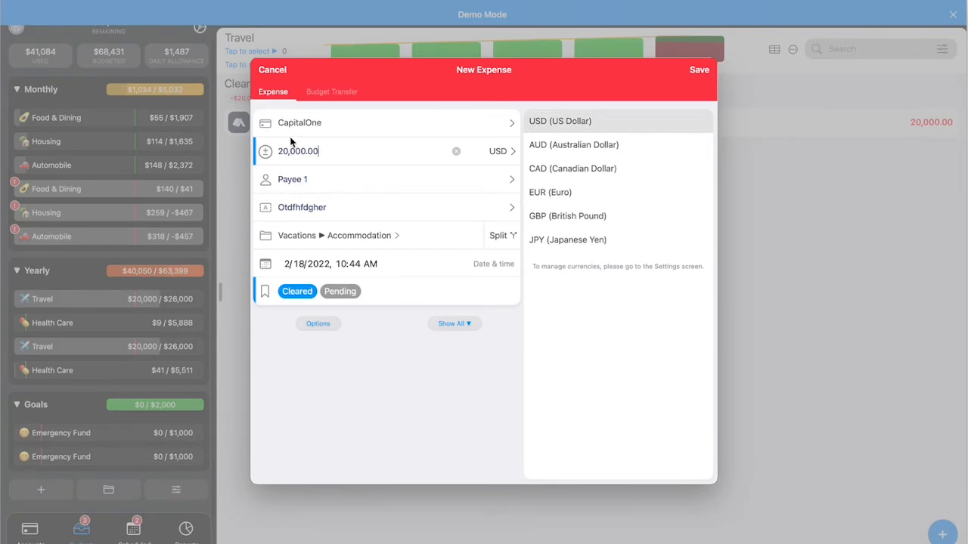
pyautogui.write('1000')
pyautogui.press('BackSpace')
pyautogui.press('BackSpace')
pyautogui.press('BackSpace')
pyautogui.press('BackSpace')
pyautogui.press('BackSpace')
pyautogui.press('BackSpace')
pyautogui.press('BackSpace')
pyautogui.press('BackSpace')
pyautogui.press('BackSpace')
pyautogui.press('BackSpace')
pyautogui.press('BackSpace')
pyautogui.write('10,000.00')
pyautogui.click(701, 72)
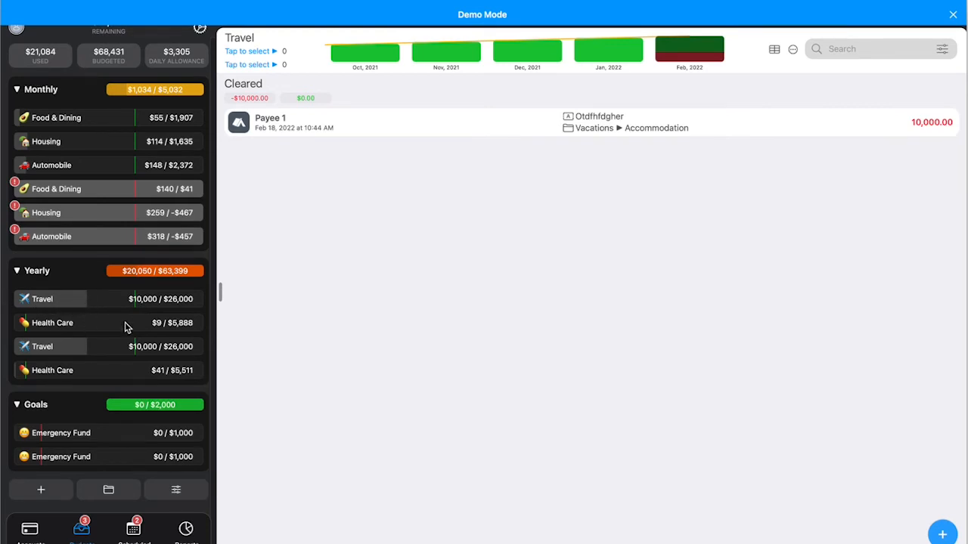
# - Examine the first yearly Travel budget's repeat frequency options and rollover settings, and close the editor without saving
pyautogui.click(27, 497)
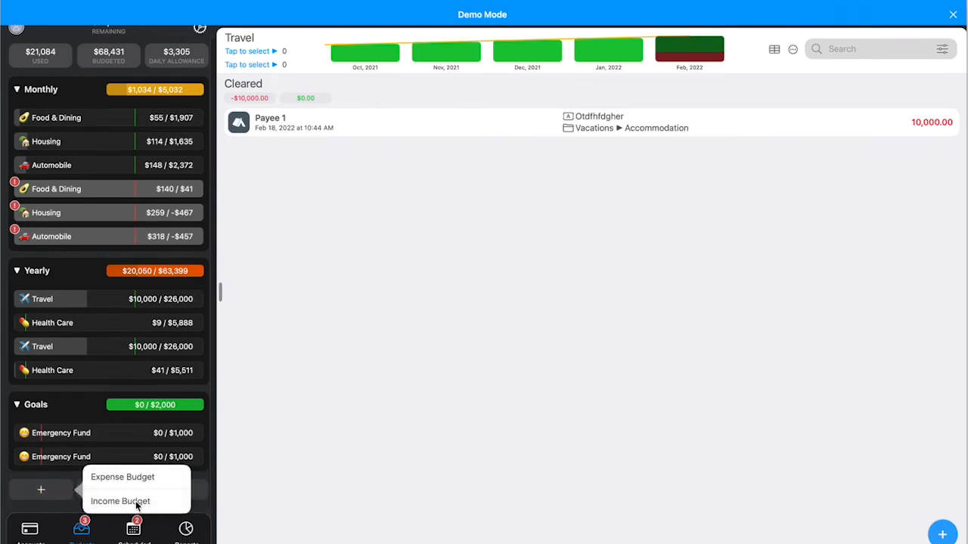
pyautogui.click(85, 307)
pyautogui.rightClick(87, 304)
pyautogui.click(108, 366)
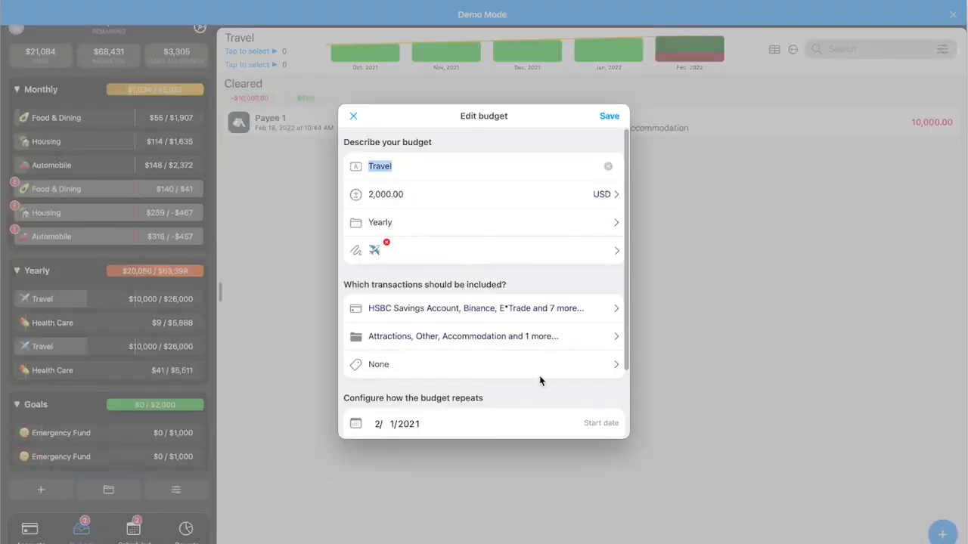
pyautogui.scroll(-5, 529, 378)
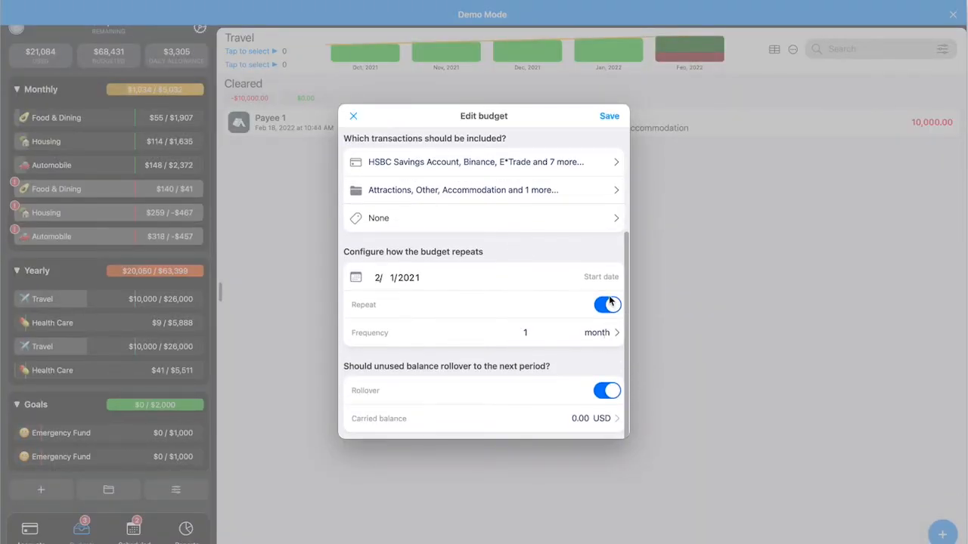
pyautogui.click(604, 334)
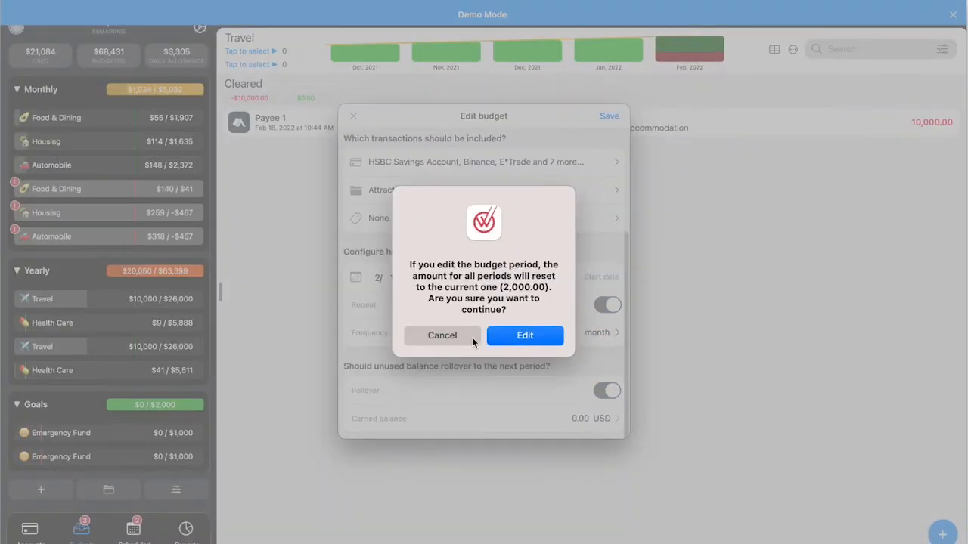
pyautogui.click(470, 337)
pyautogui.scroll(-5, 595, 341)
pyautogui.click(600, 331)
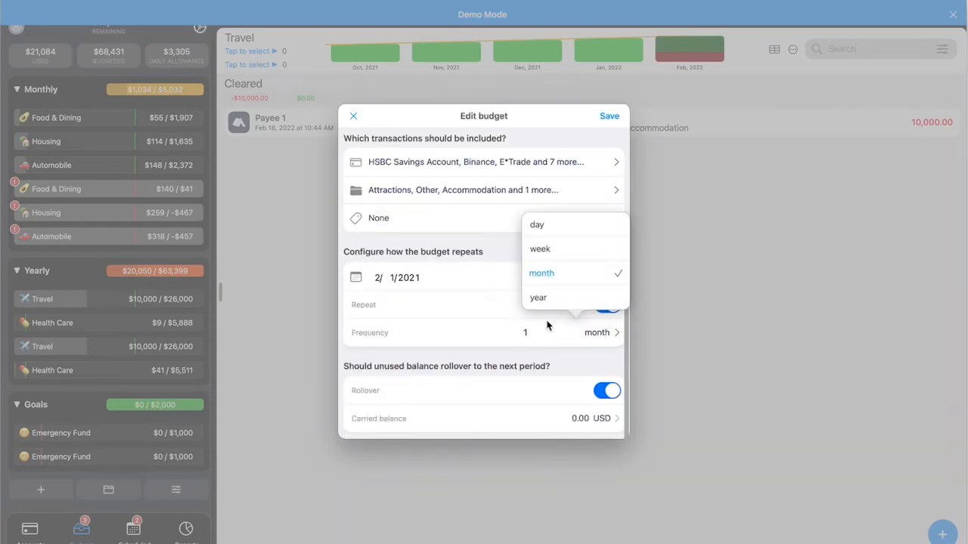
pyautogui.click(571, 362)
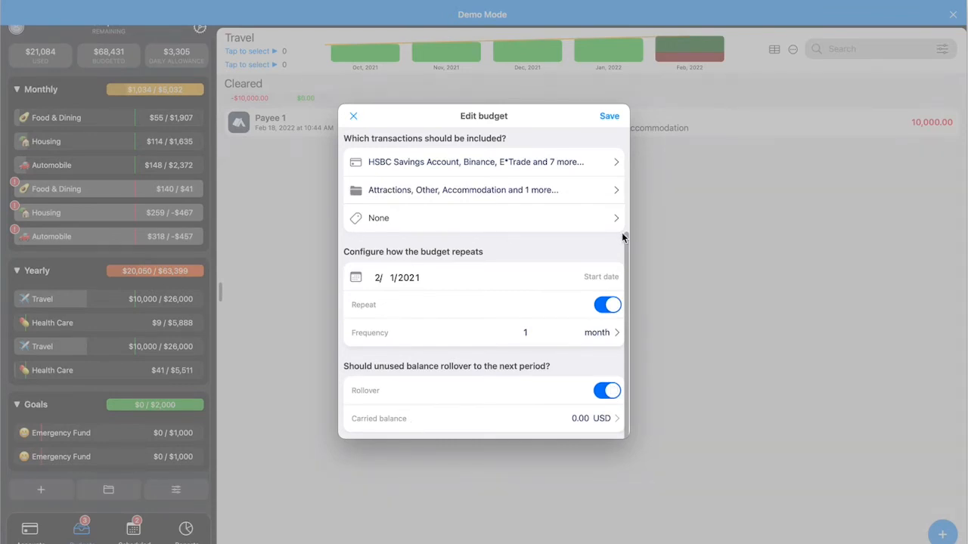
pyautogui.scroll(2, 484, 274)
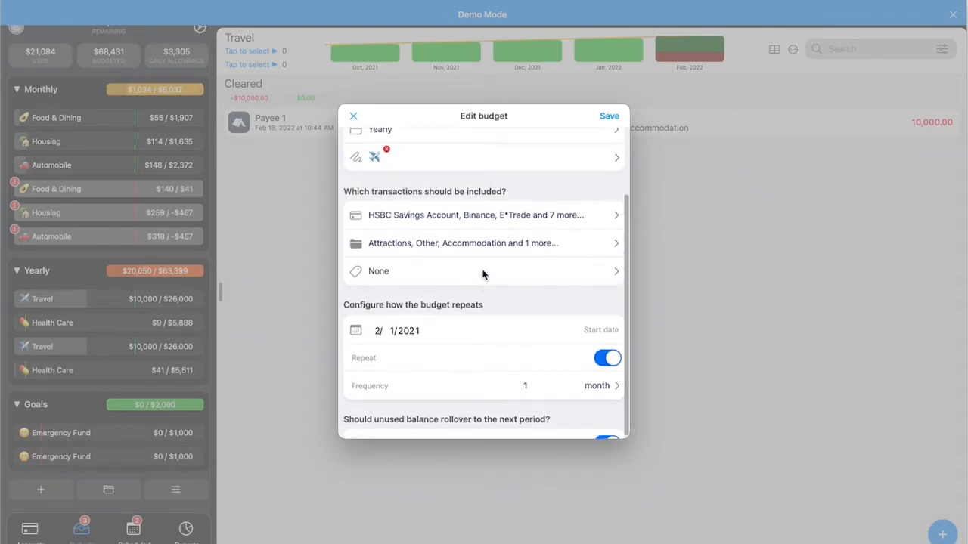
pyautogui.scroll(4, 484, 275)
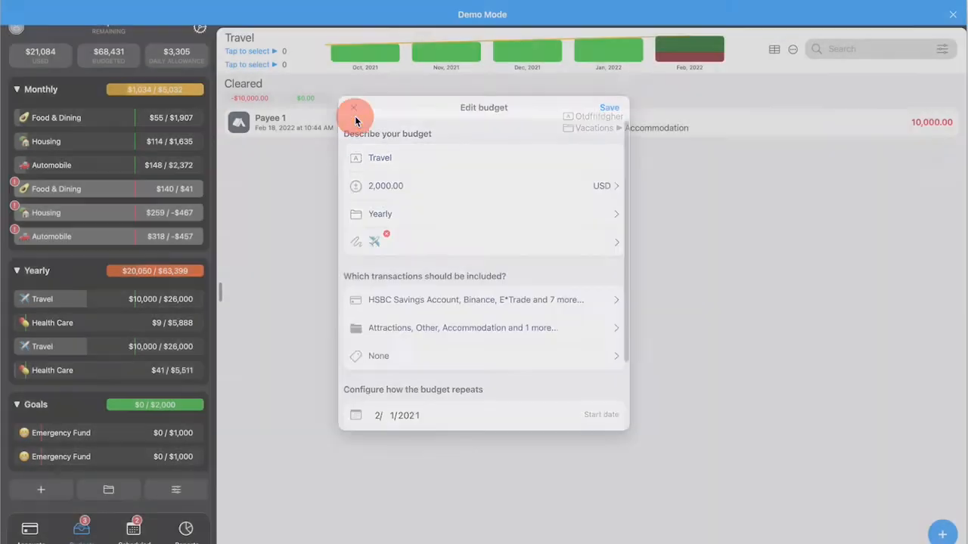
pyautogui.click(355, 116)
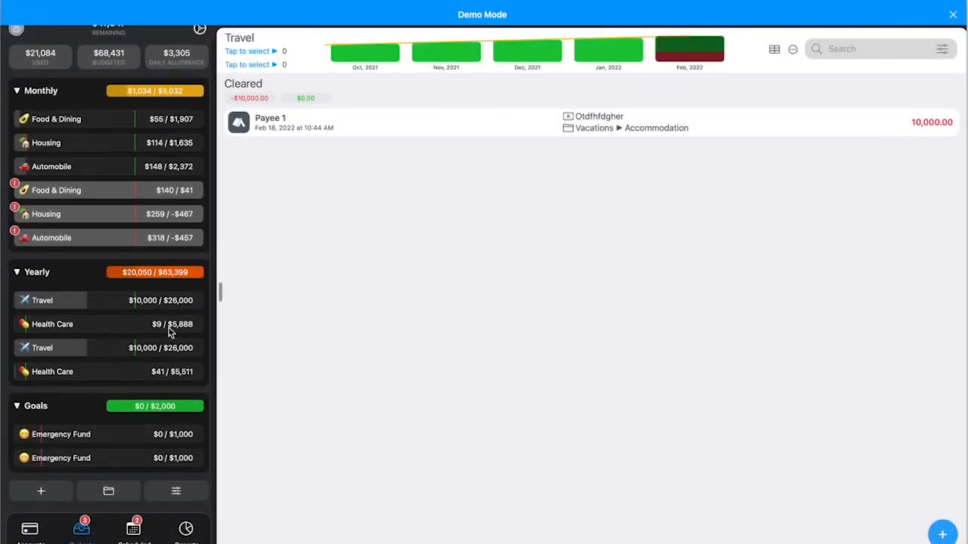
# - Open the scheduled transactions view and look through the upcoming transactions
pyautogui.scroll(1, 170, 331)
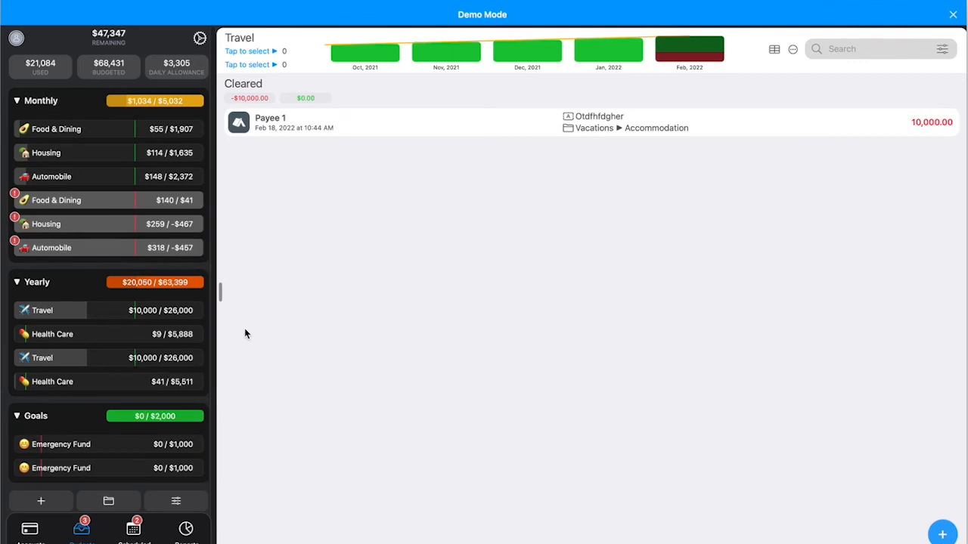
pyautogui.click(135, 532)
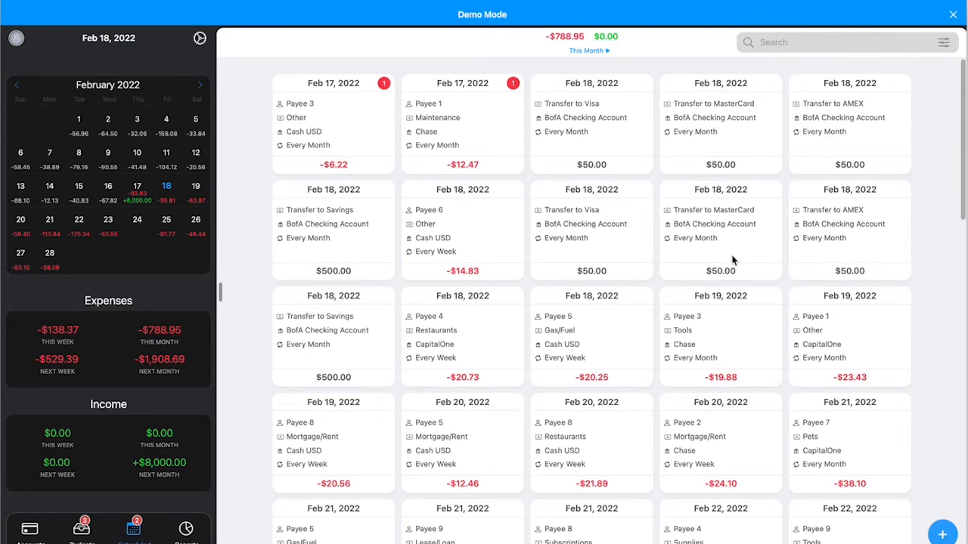
pyautogui.scroll(-3, 732, 260)
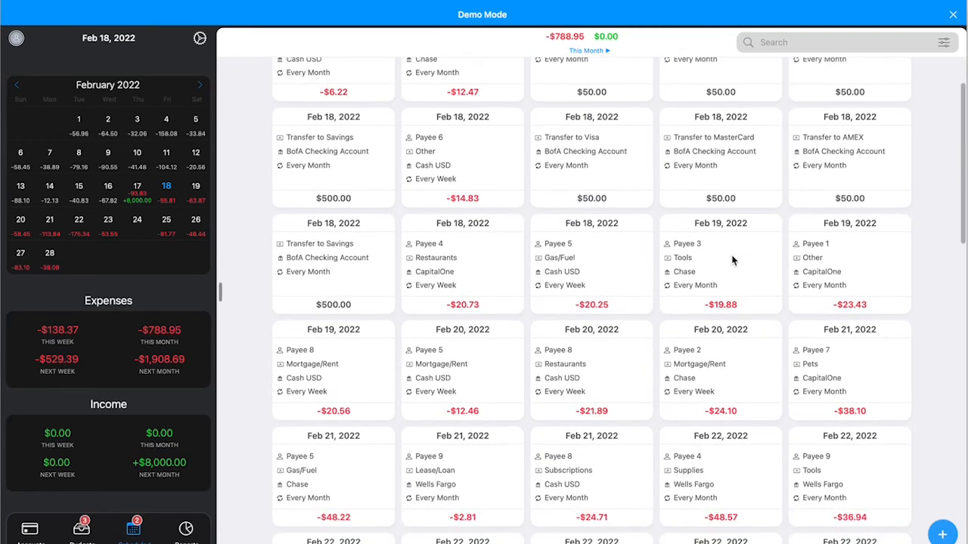
# - Pay the scheduled Payee 1 Maintenance transaction dated Feb 17, 2022 and save the resulting expense
pyautogui.scroll(-8, 729, 260)
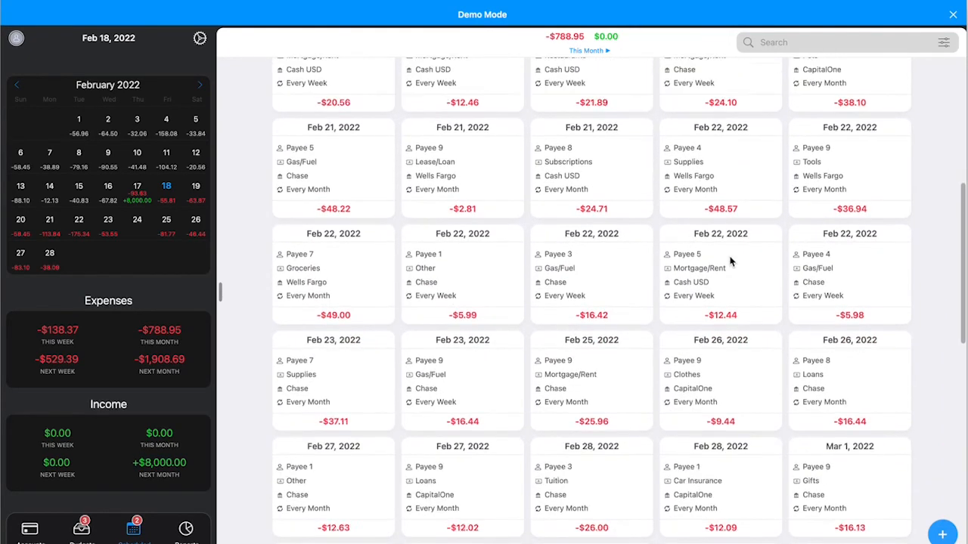
pyautogui.scroll(10, 730, 260)
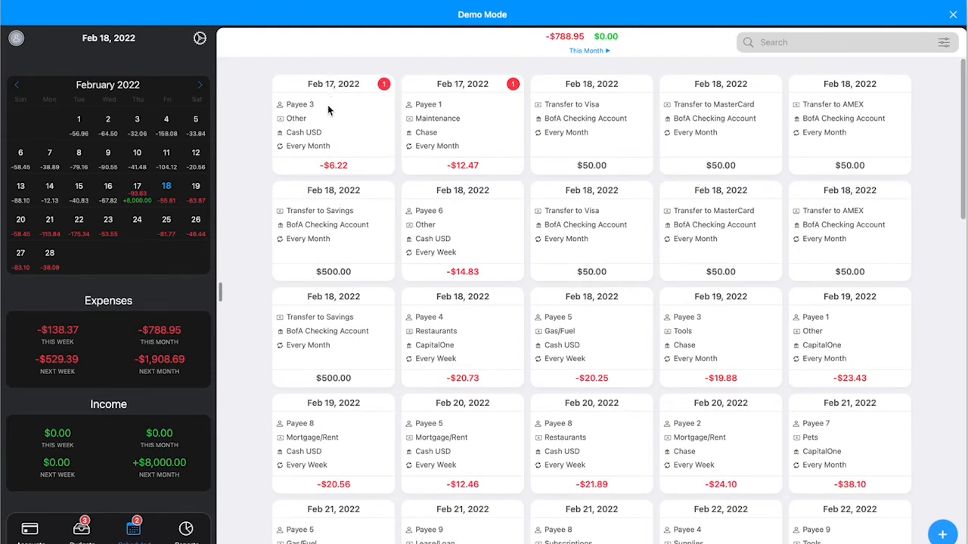
pyautogui.click(460, 119)
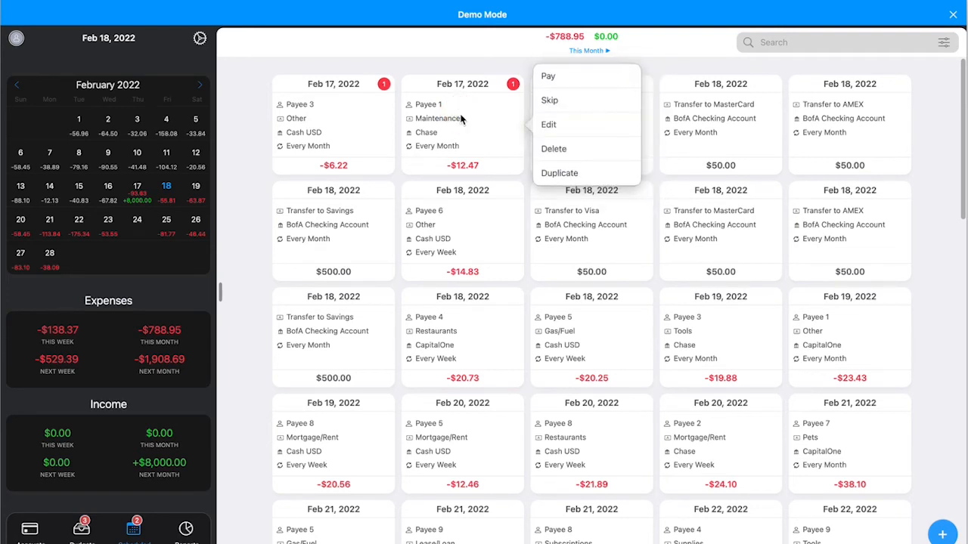
pyautogui.click(461, 119)
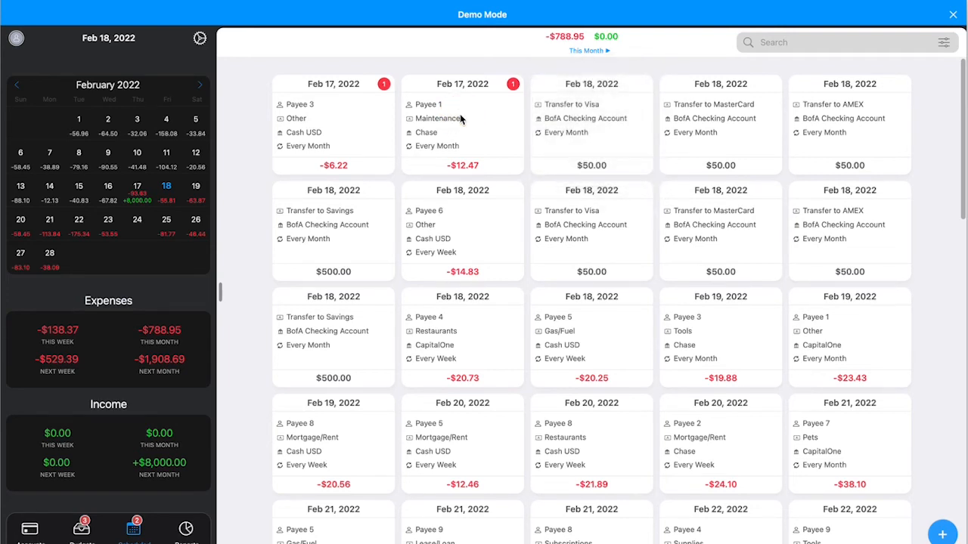
pyautogui.click(461, 118)
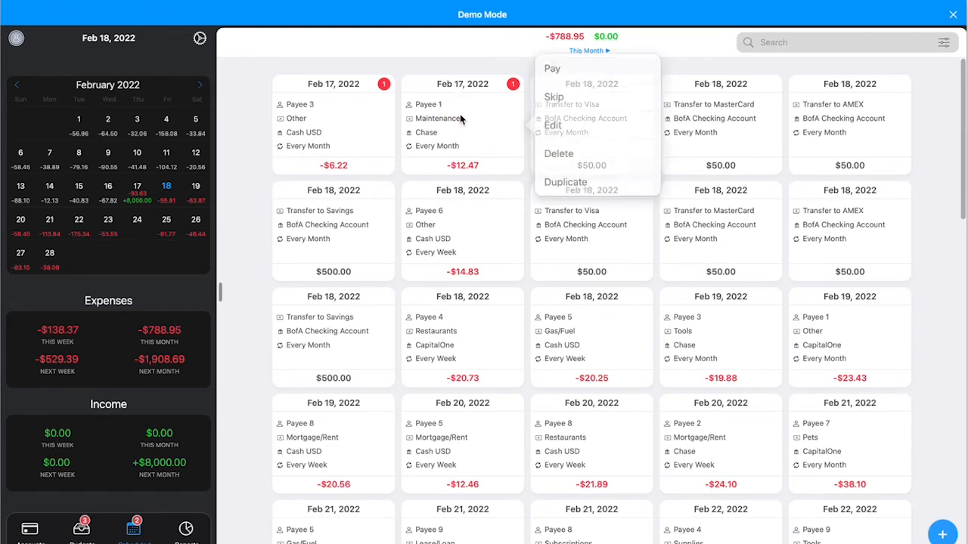
pyautogui.click(555, 77)
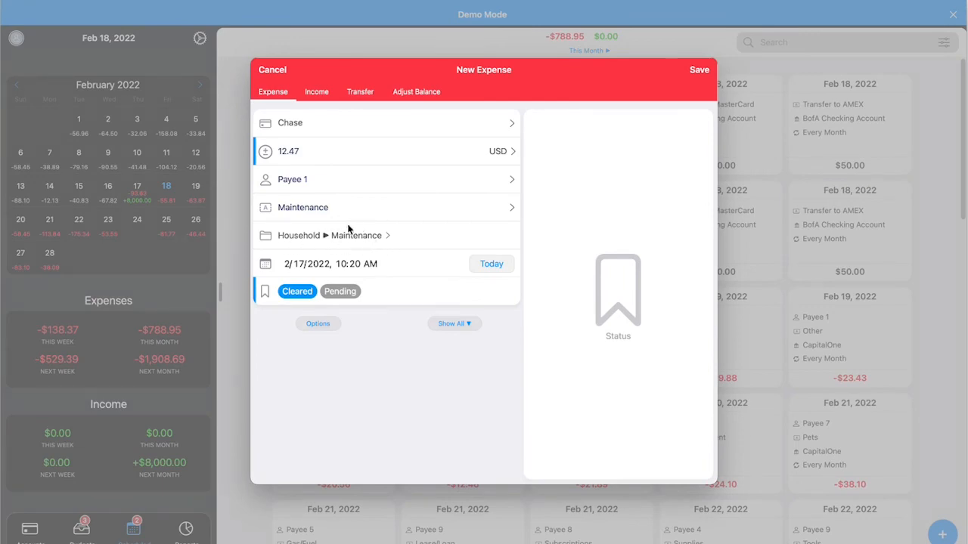
pyautogui.click(697, 71)
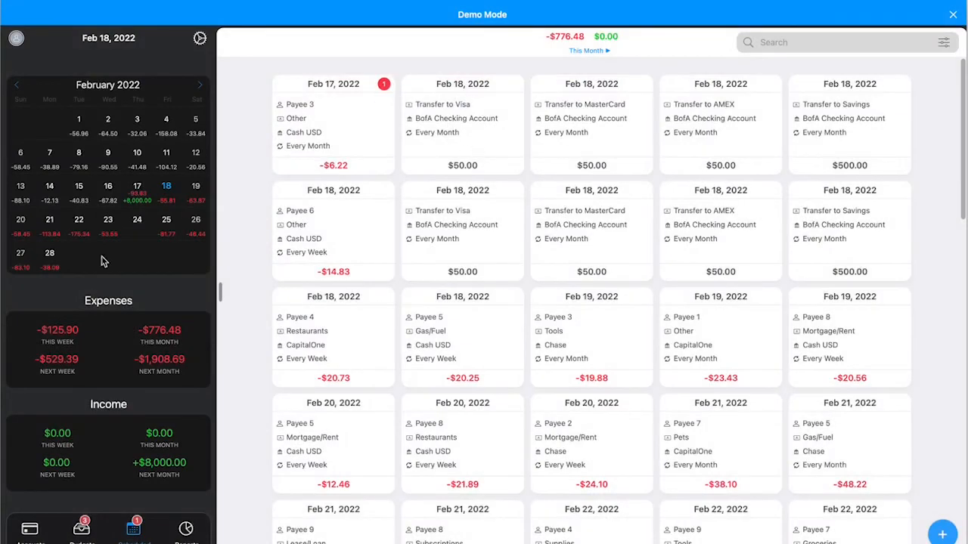
# - Review the budgets list and the first monthly Housing budget, and return to the scheduled transactions
pyautogui.click(81, 529)
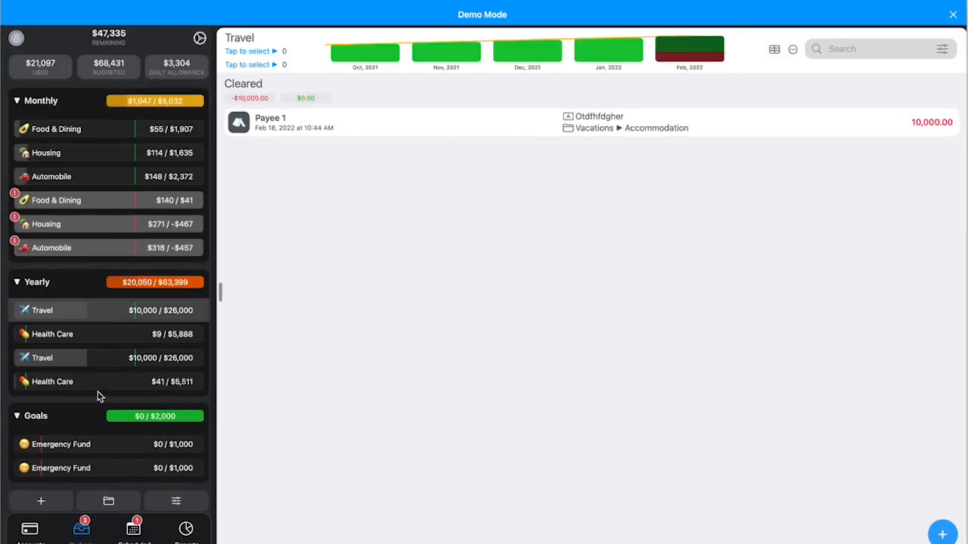
pyautogui.scroll(-1, 97, 269)
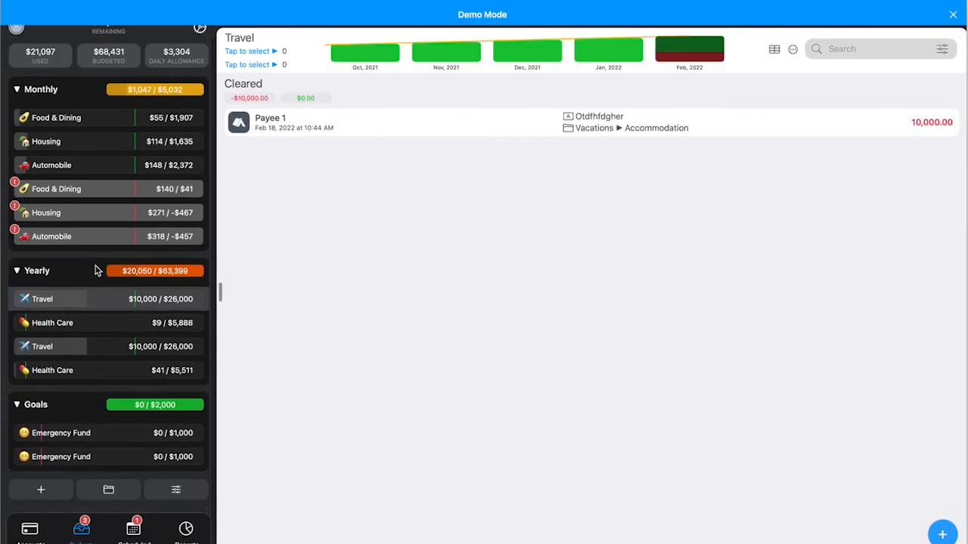
pyautogui.scroll(1, 69, 382)
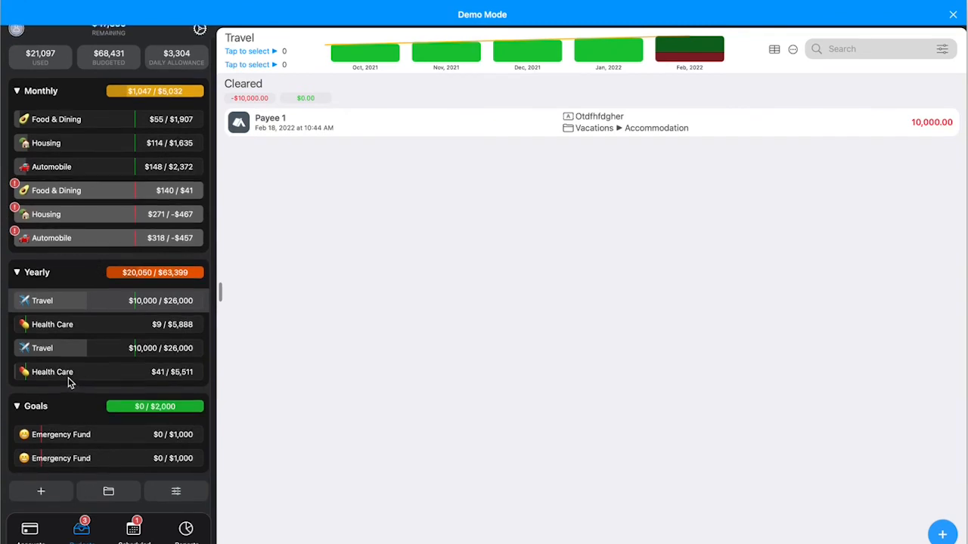
pyautogui.click(55, 217)
pyautogui.click(77, 148)
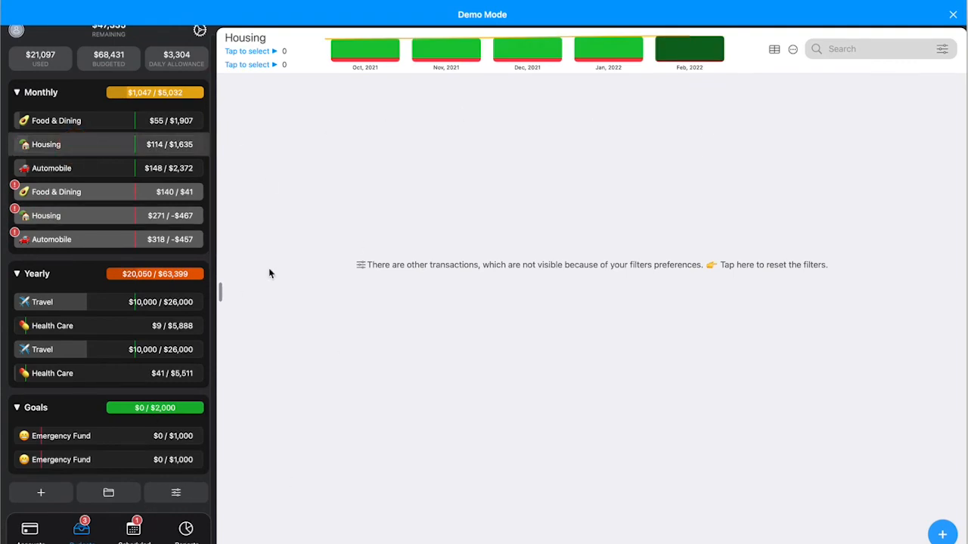
pyautogui.click(133, 529)
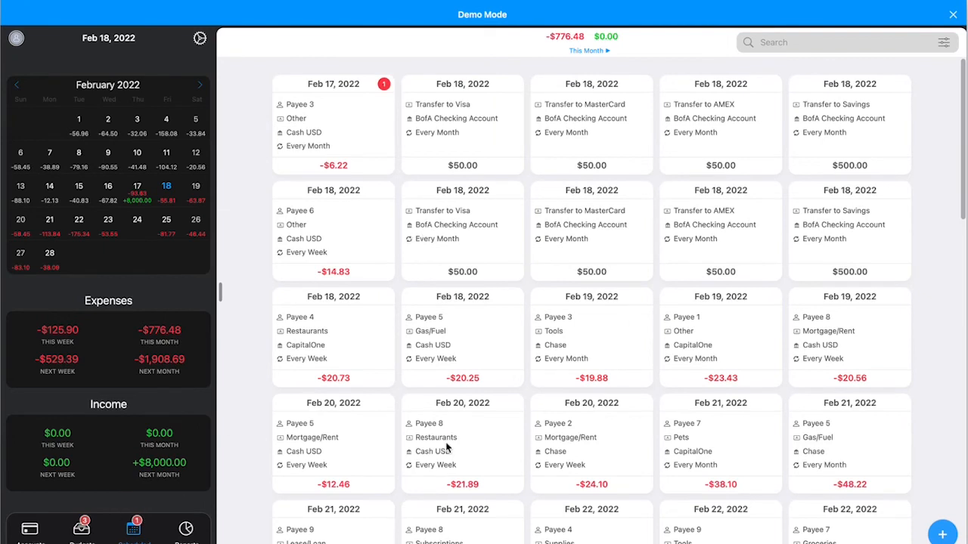
# - Open the reports section and generate a historical Net Worth report for the last 3 months
pyautogui.click(186, 530)
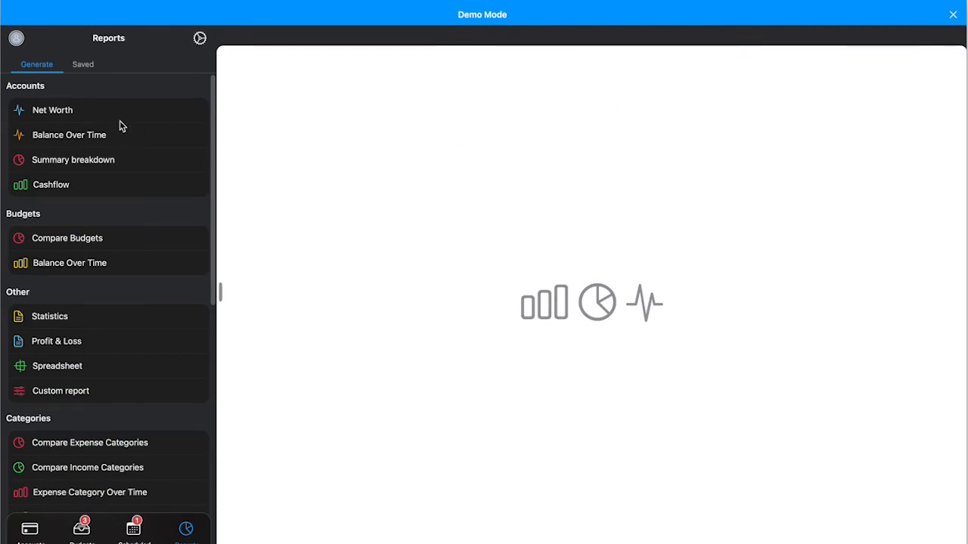
pyautogui.click(53, 115)
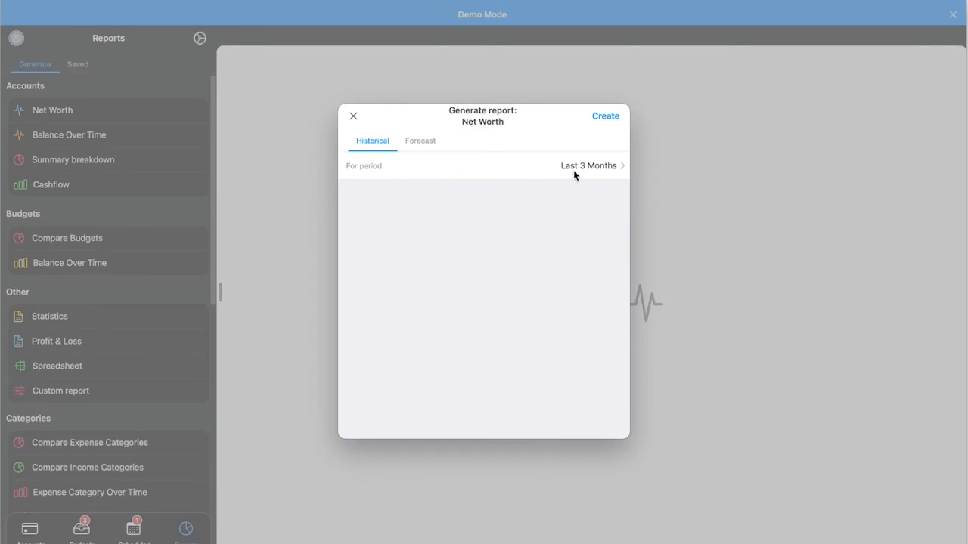
pyautogui.click(604, 118)
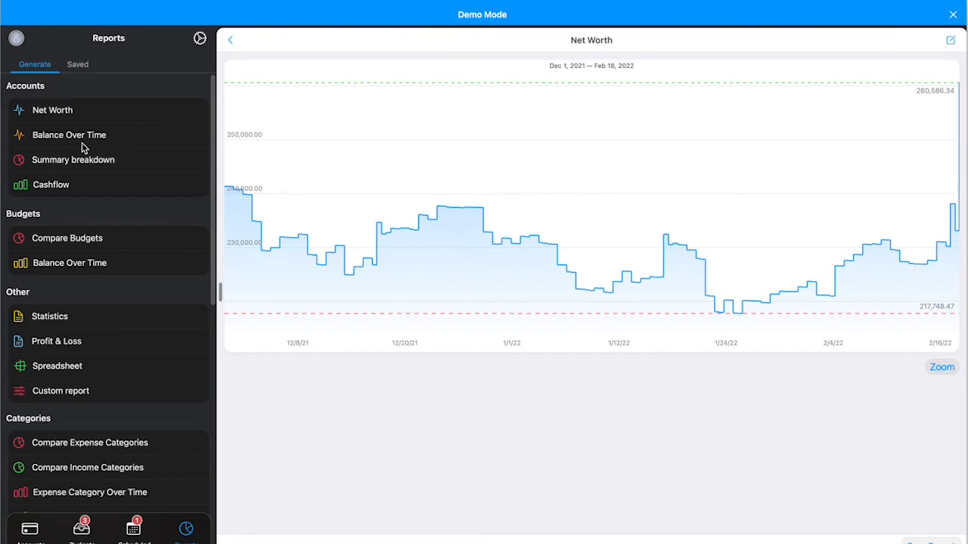
# - Generate a forecast Net Worth report for the next 6 months
pyautogui.click(59, 115)
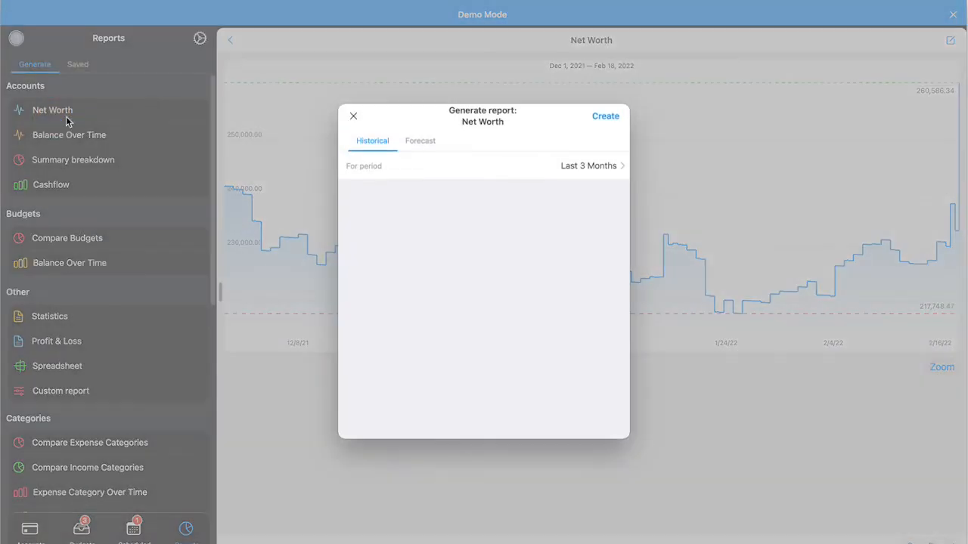
pyautogui.click(417, 143)
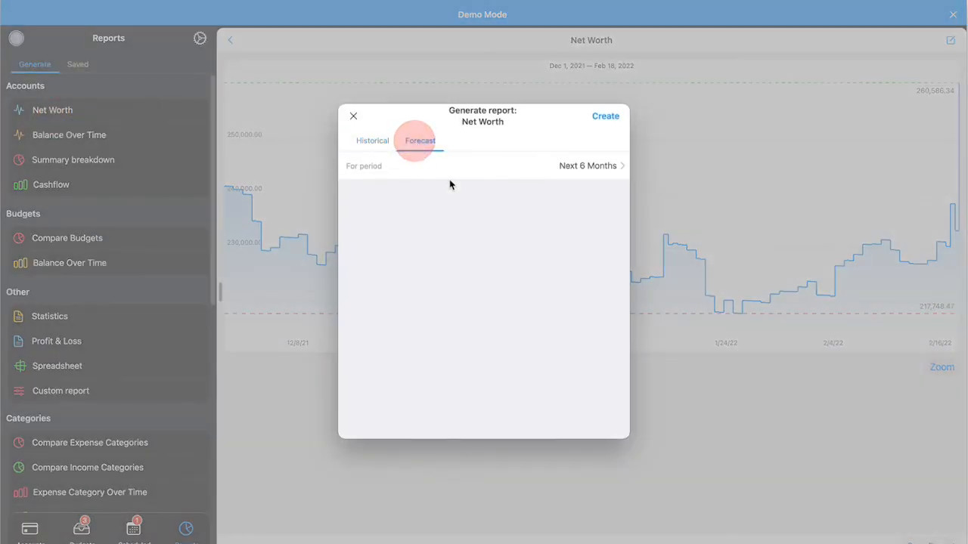
pyautogui.click(607, 118)
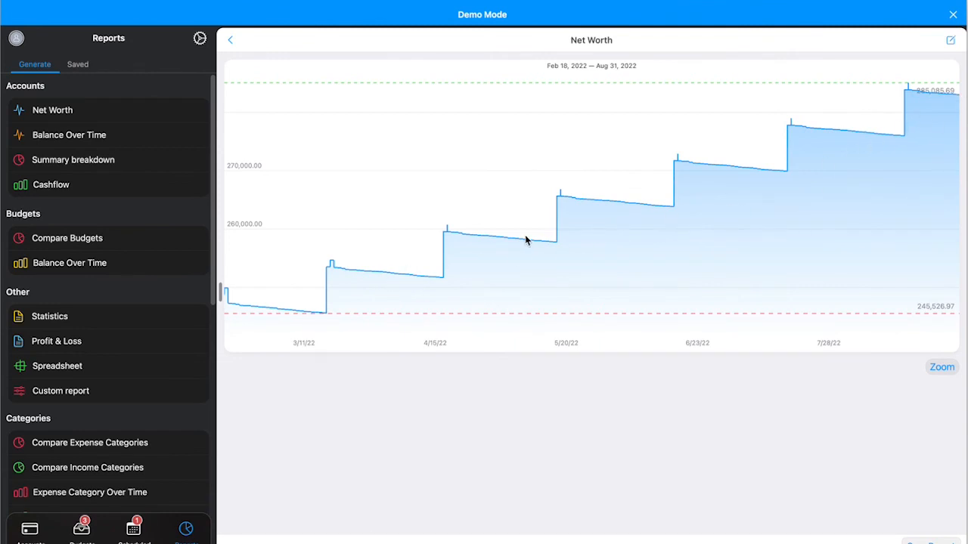
# - Generate a historical Cashflow report for all accounts by months over the last 3 months, and inspect February's expenses
pyautogui.click(62, 189)
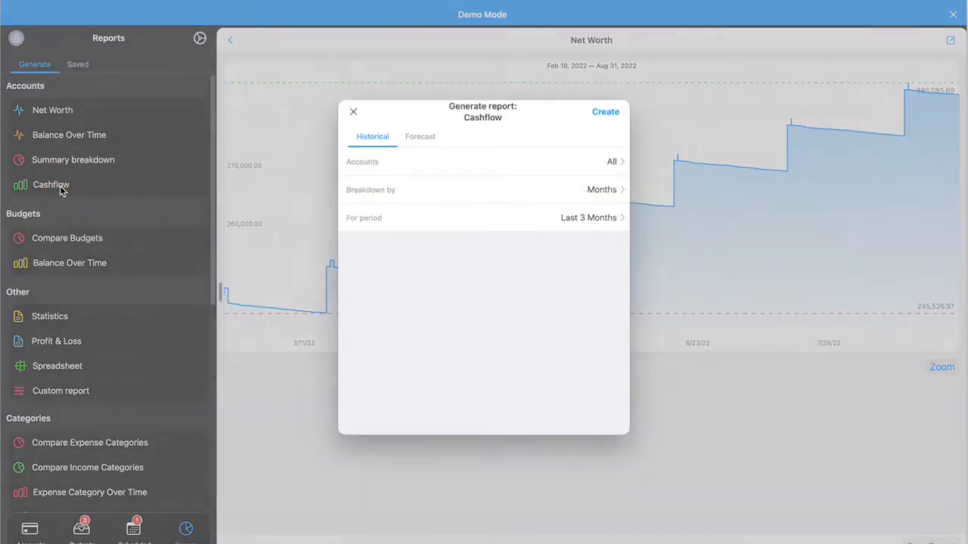
pyautogui.click(605, 118)
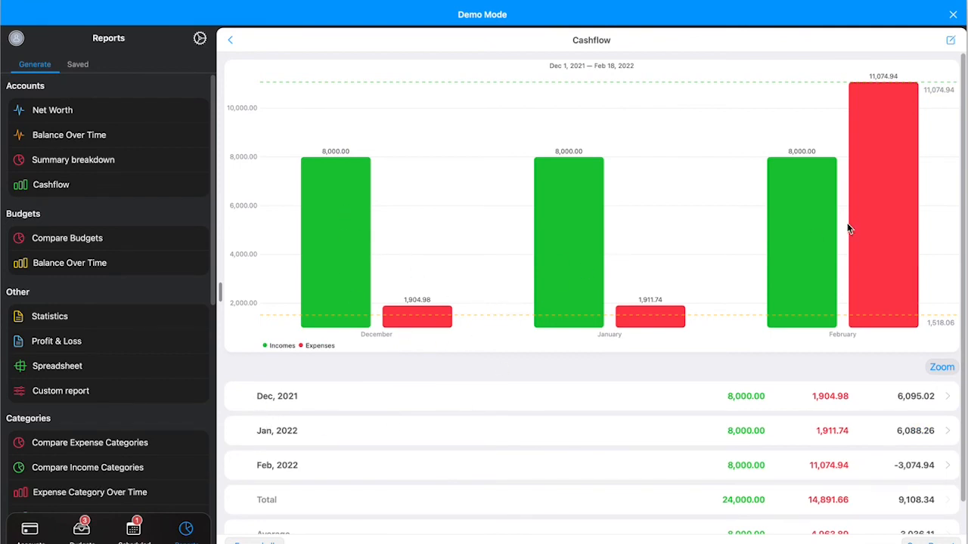
pyautogui.click(889, 237)
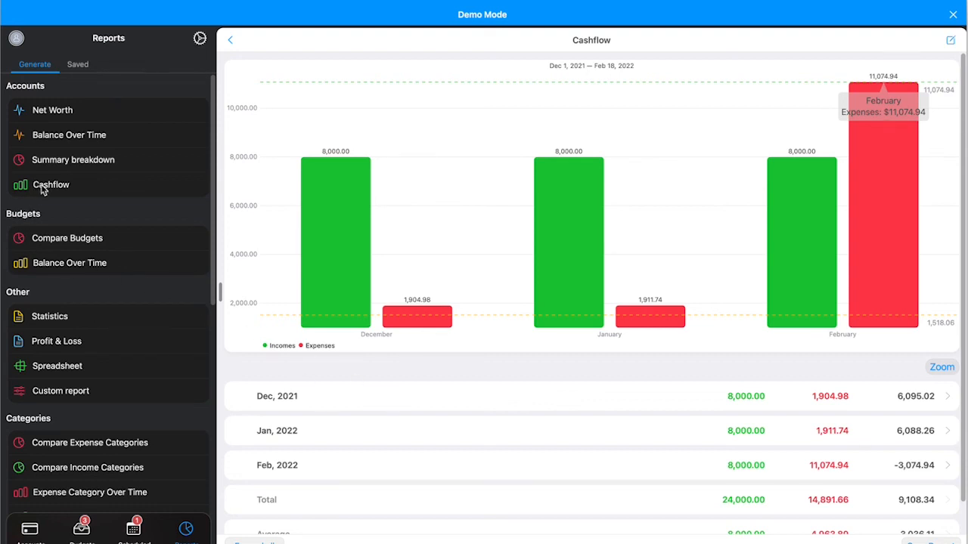
# - Save the Cashflow report locally under the name Test
pyautogui.click(941, 540)
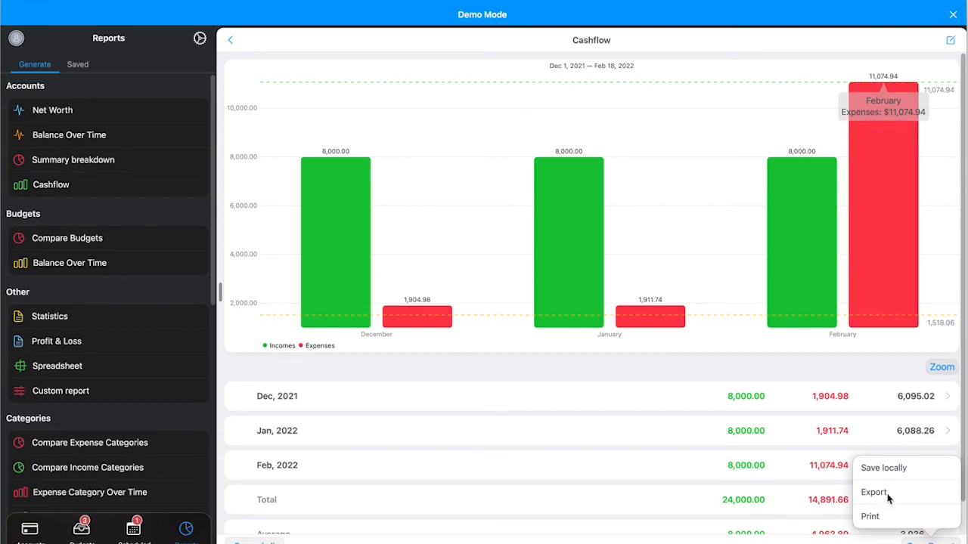
pyautogui.click(887, 468)
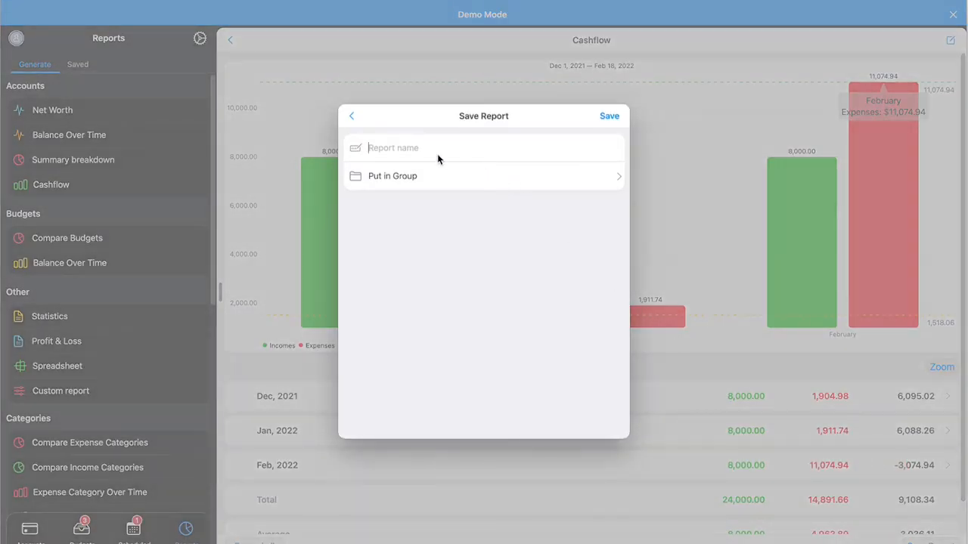
pyautogui.click(437, 154)
pyautogui.write('test')
pyautogui.click(611, 118)
pyautogui.click(607, 118)
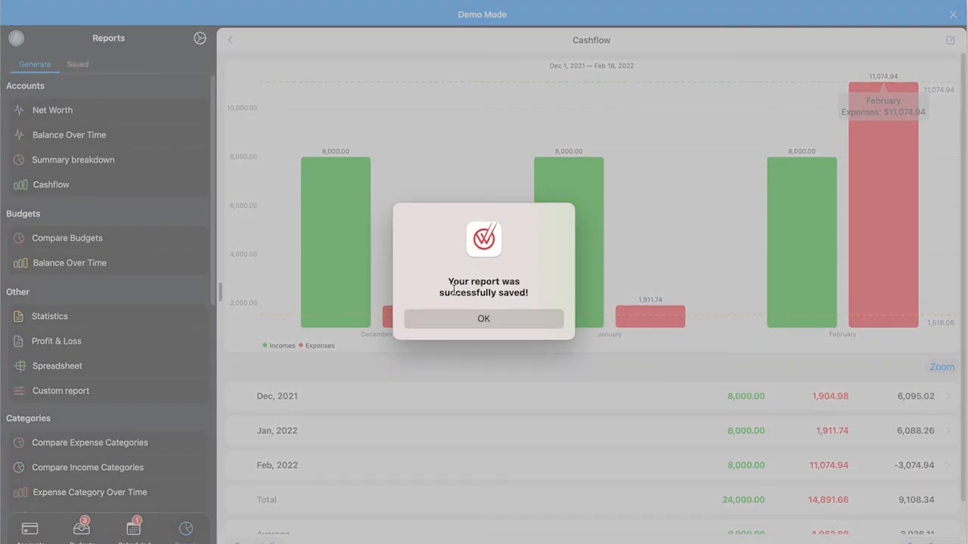
pyautogui.click(488, 324)
# - Open the Test report from the saved reports and return to the list of reports to generate
pyautogui.click(78, 64)
pyautogui.click(53, 95)
pyautogui.click(34, 64)
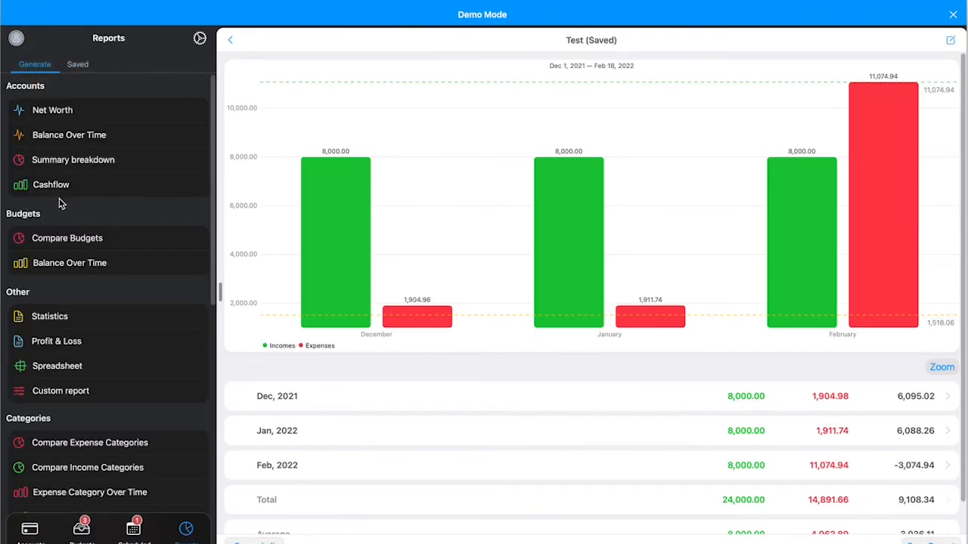
# - Generate a historical Compare Budgets report of all expense budgets for this month, and expand its Monthly group
pyautogui.click(67, 237)
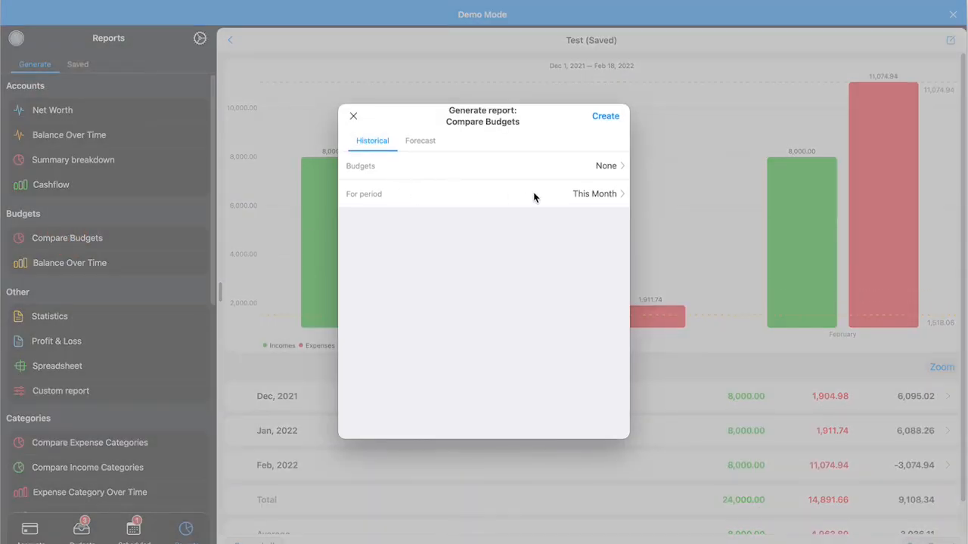
pyautogui.click(612, 165)
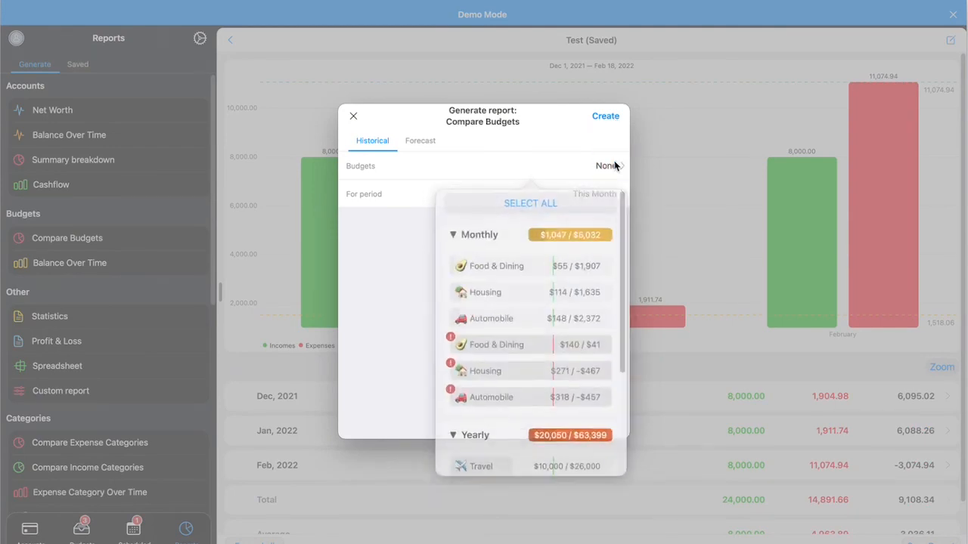
pyautogui.click(526, 200)
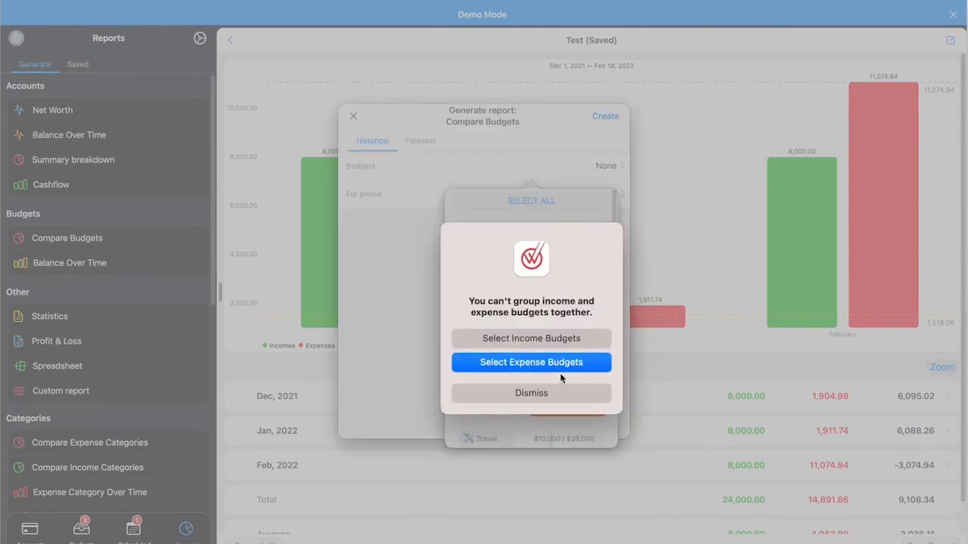
pyautogui.click(487, 362)
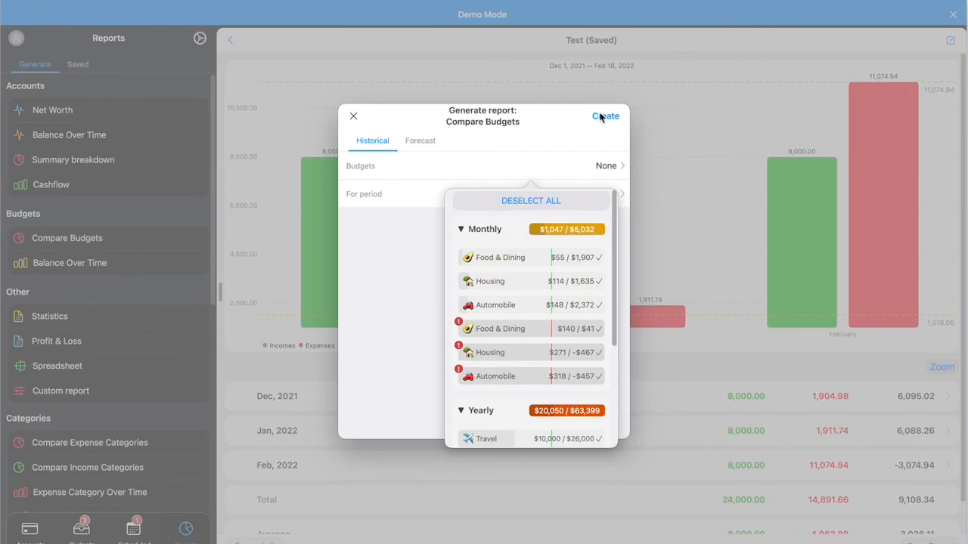
pyautogui.click(604, 118)
pyautogui.click(603, 116)
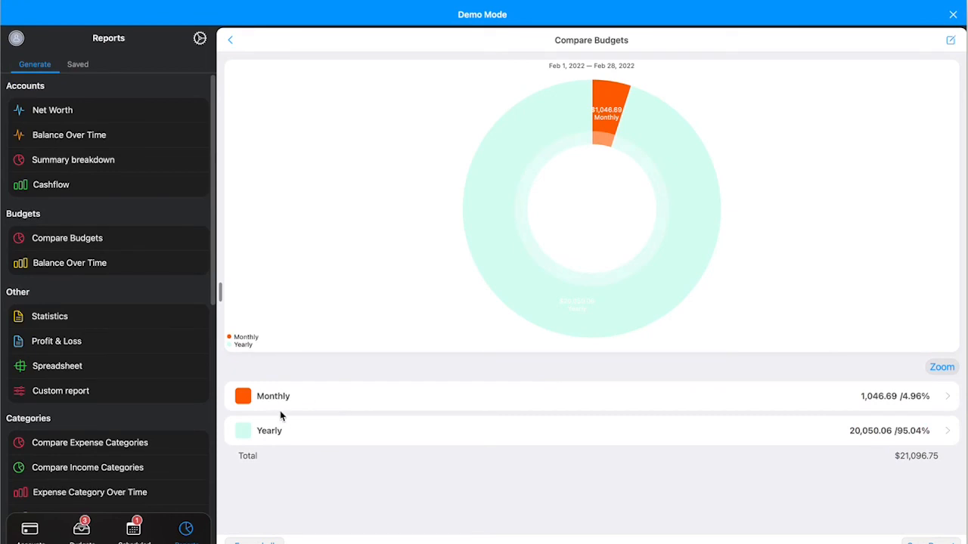
pyautogui.click(951, 392)
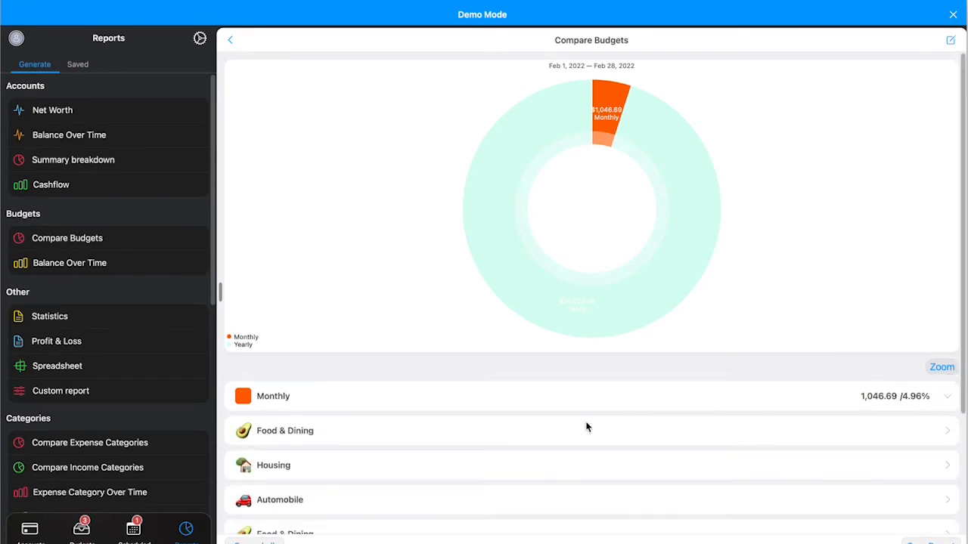